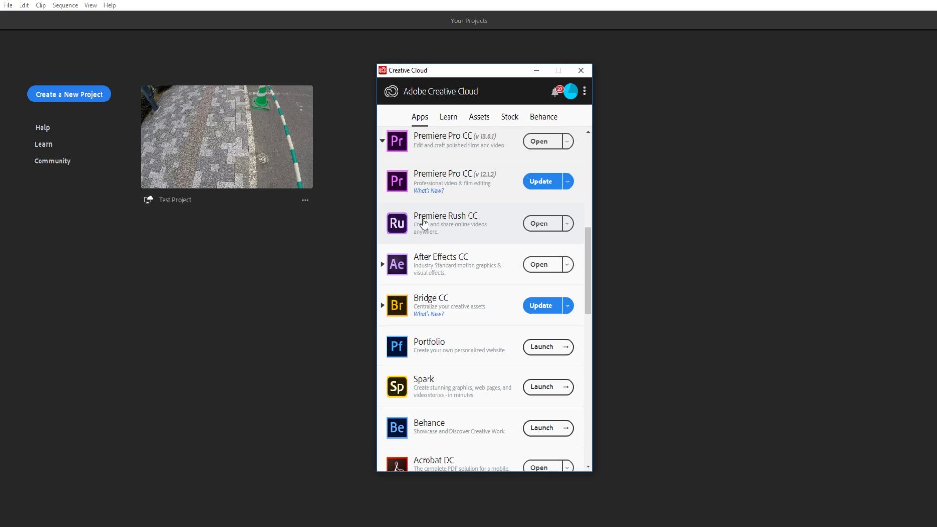
# Open the existing Test Project to view its sequence and return to the project overview
pyautogui.click(300, 252)
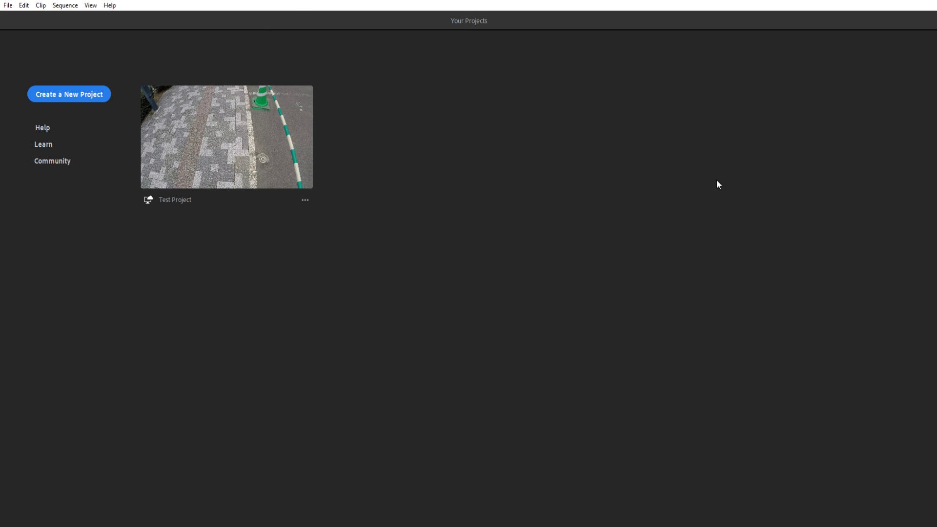
pyautogui.click(280, 134)
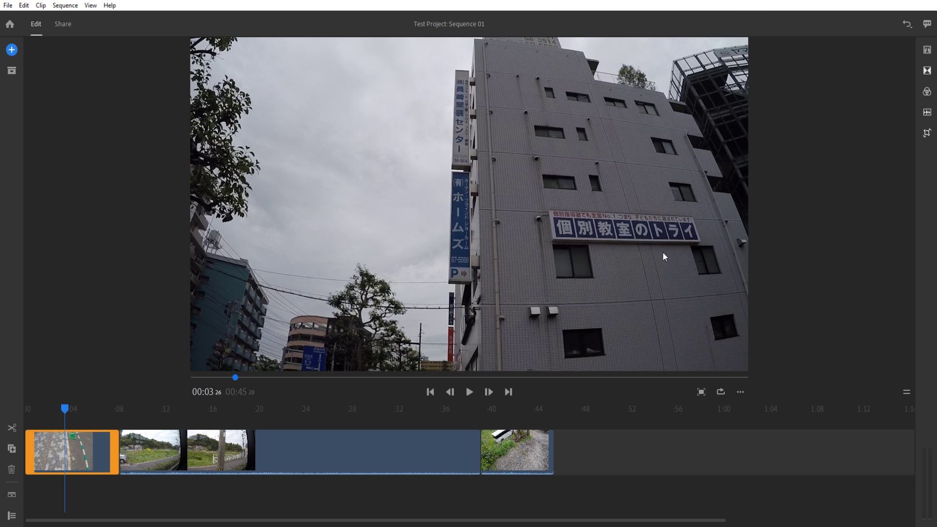
pyautogui.click(10, 26)
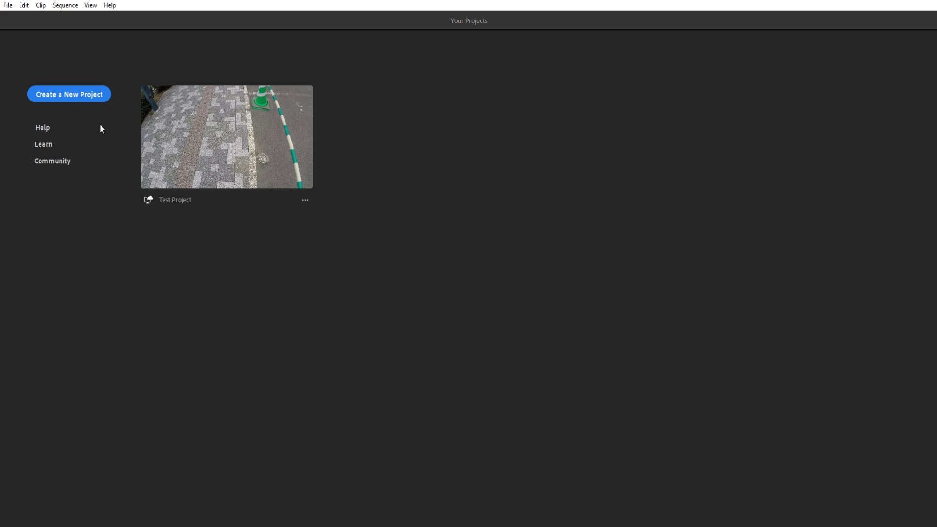
# Start a new project and name it "Test Project 2"
pyautogui.click(63, 95)
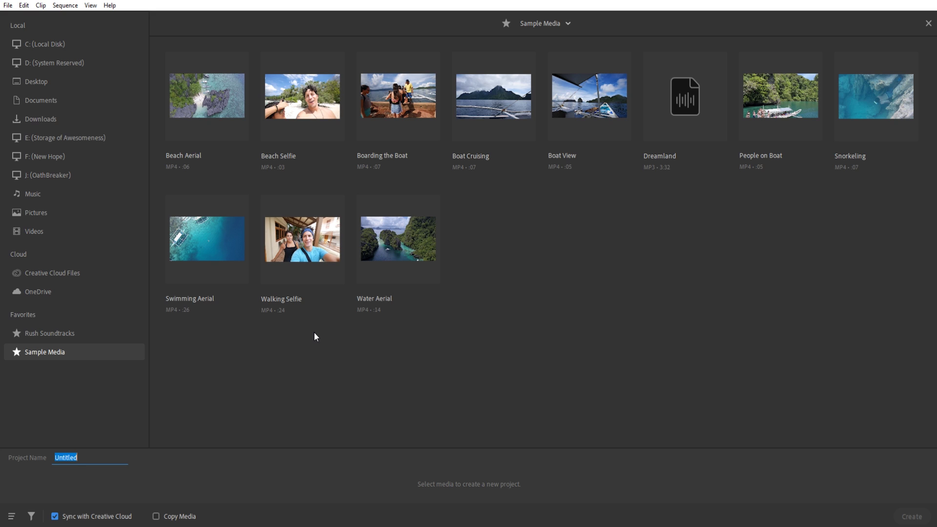
pyautogui.write('Test')
pyautogui.press('BackSpace')
pyautogui.press('BackSpace')
pyautogui.press('BackSpace')
pyautogui.write('Test Prok')
pyautogui.press('BackSpace')
pyautogui.write('ject 2')
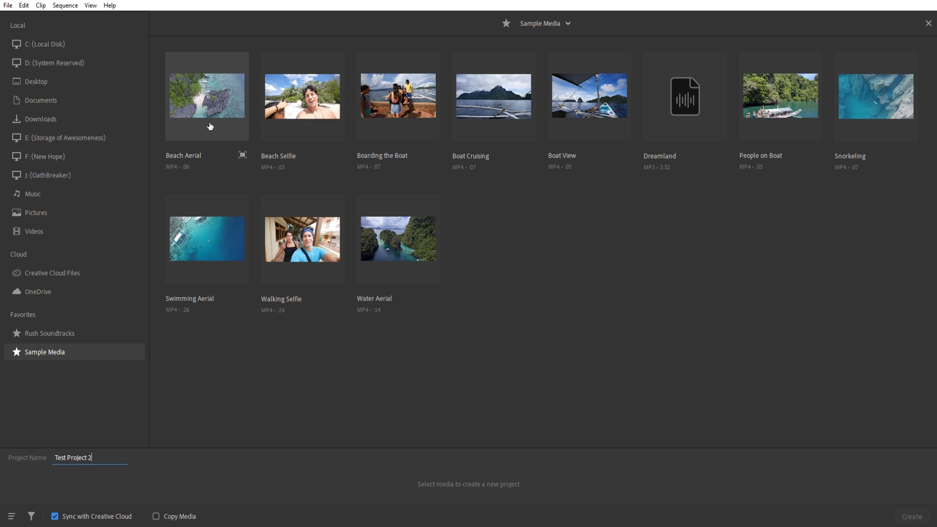
pyautogui.click(232, 111)
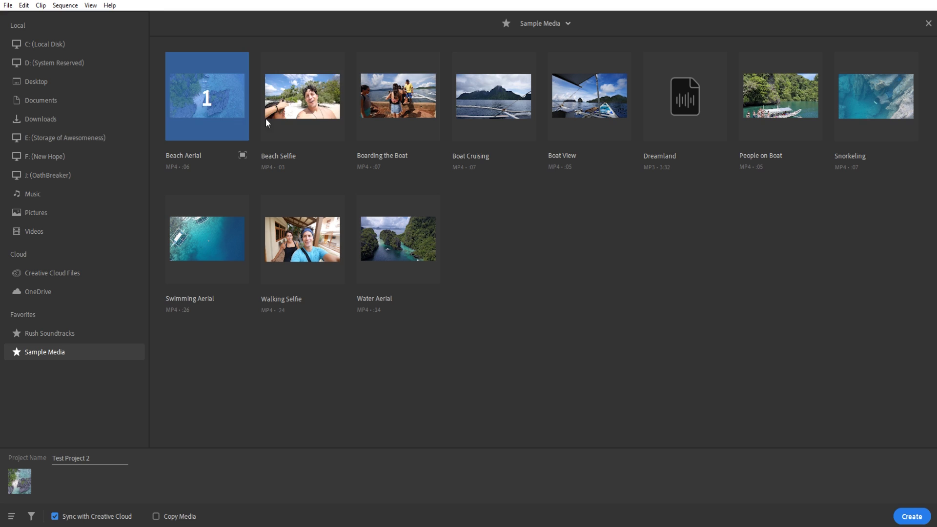
pyautogui.click(273, 112)
pyautogui.click(399, 98)
pyautogui.click(494, 97)
pyautogui.click(589, 97)
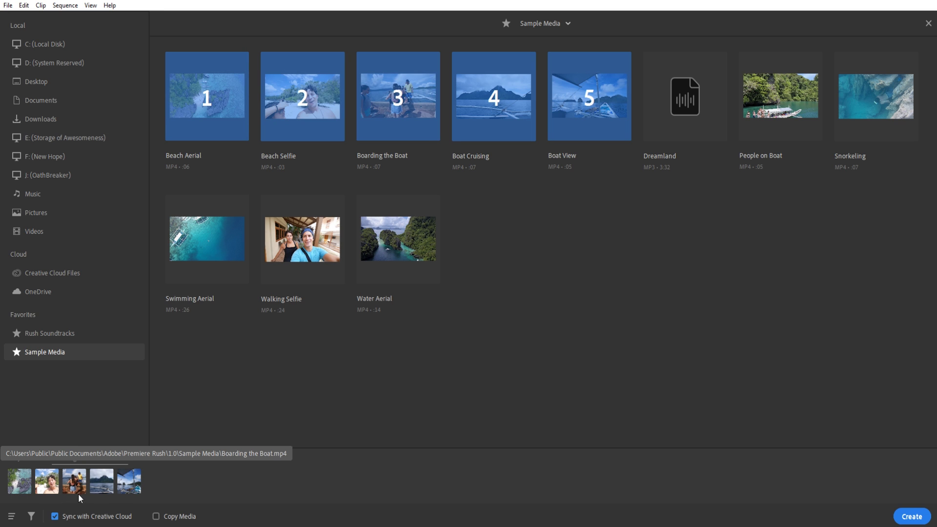
pyautogui.click(471, 90)
pyautogui.click(302, 97)
pyautogui.click(398, 98)
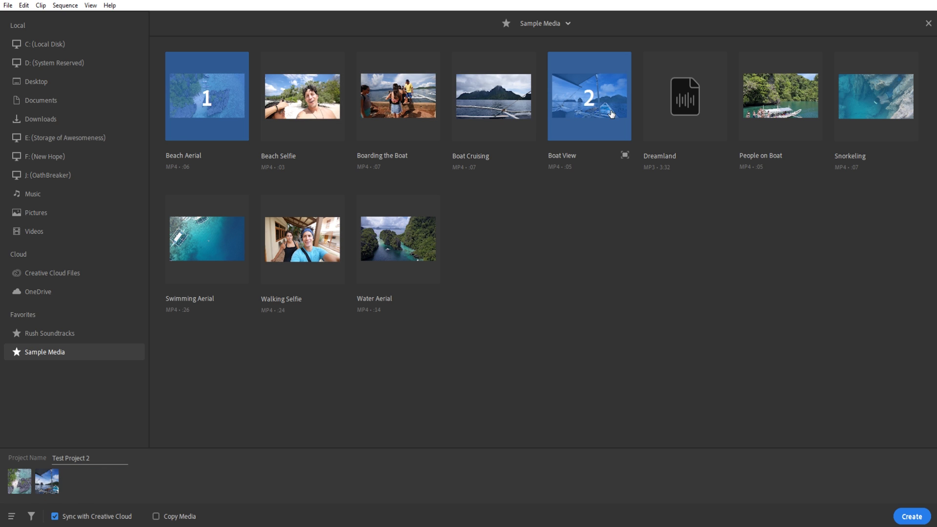
pyautogui.click(611, 113)
pyautogui.click(226, 87)
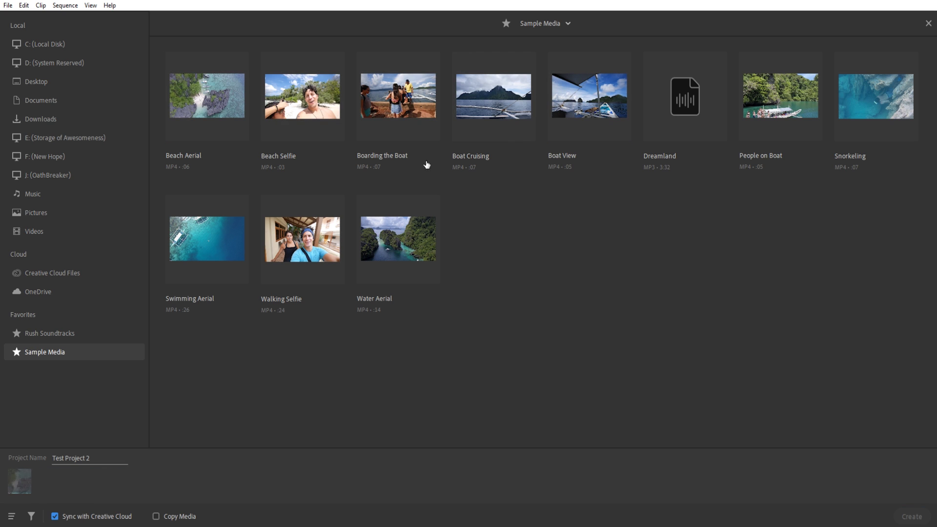
# Select Boarding the Boat, Boat Cruising, Boat View and Water Aerial in that order from the sample media and create the project
pyautogui.click(439, 100)
pyautogui.click(510, 116)
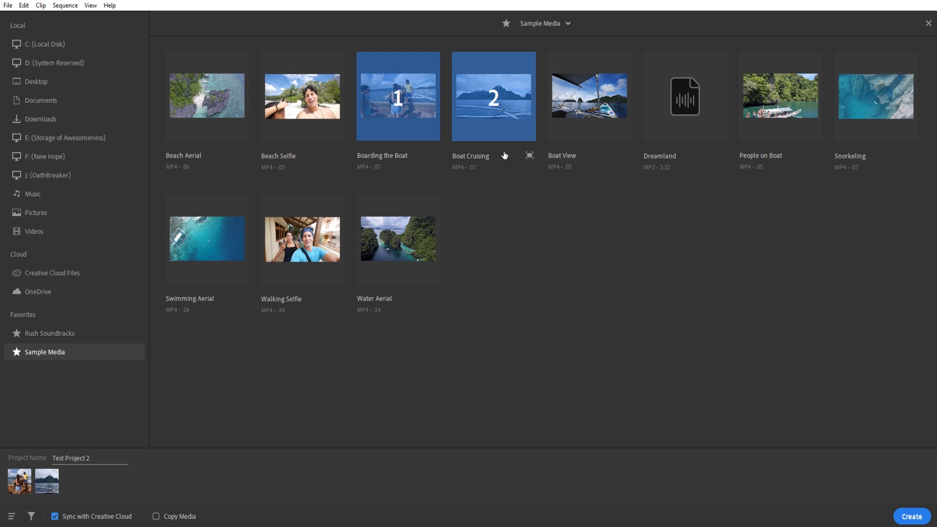
pyautogui.click(616, 120)
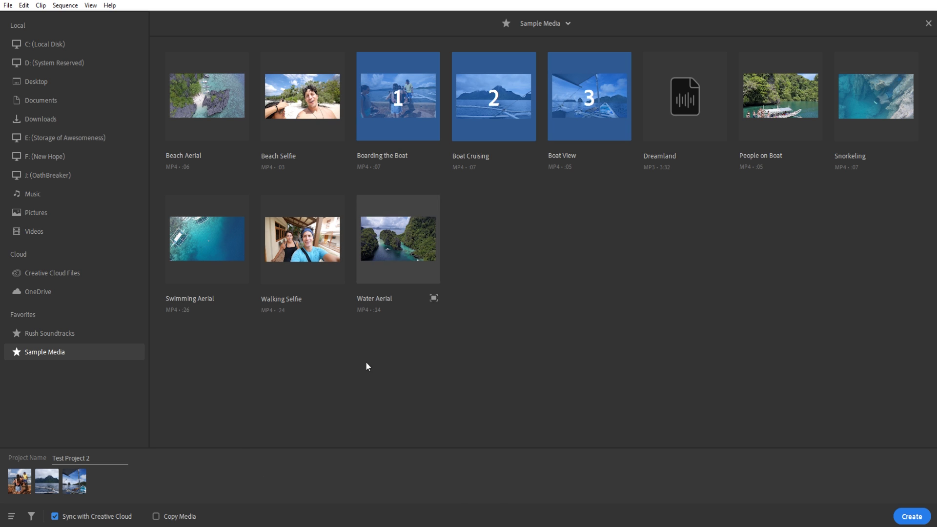
pyautogui.click(383, 298)
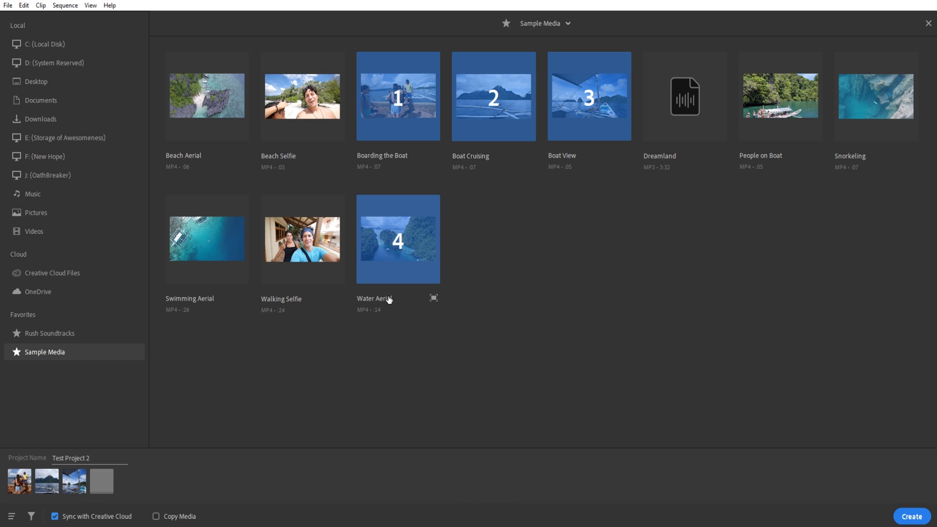
pyautogui.click(911, 516)
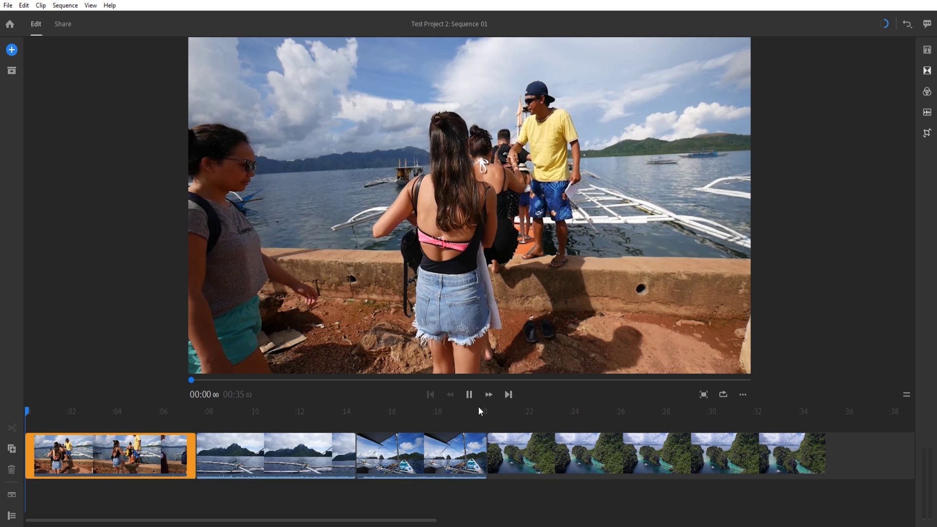
# Play the new sequence from its start into the Boat Cruising clip and pause the playback
pyautogui.click(470, 395)
pyautogui.click(470, 394)
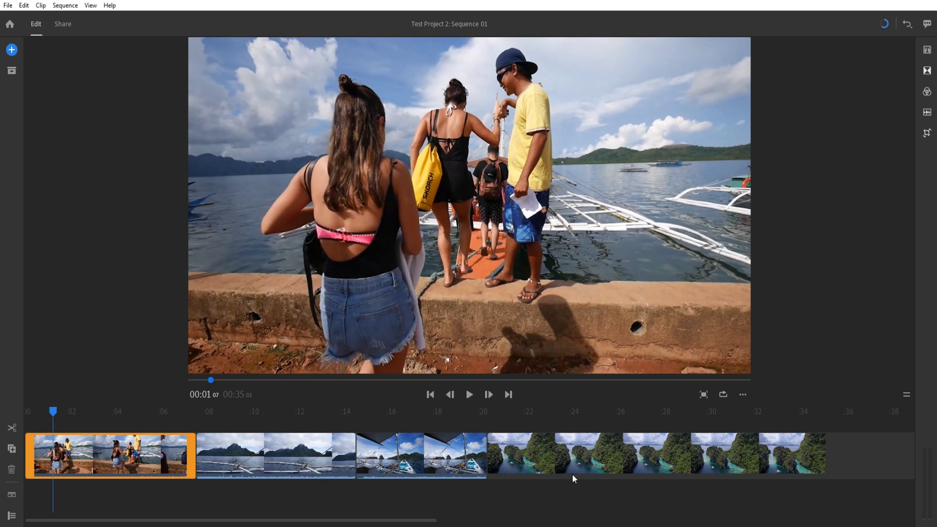
pyautogui.click(471, 396)
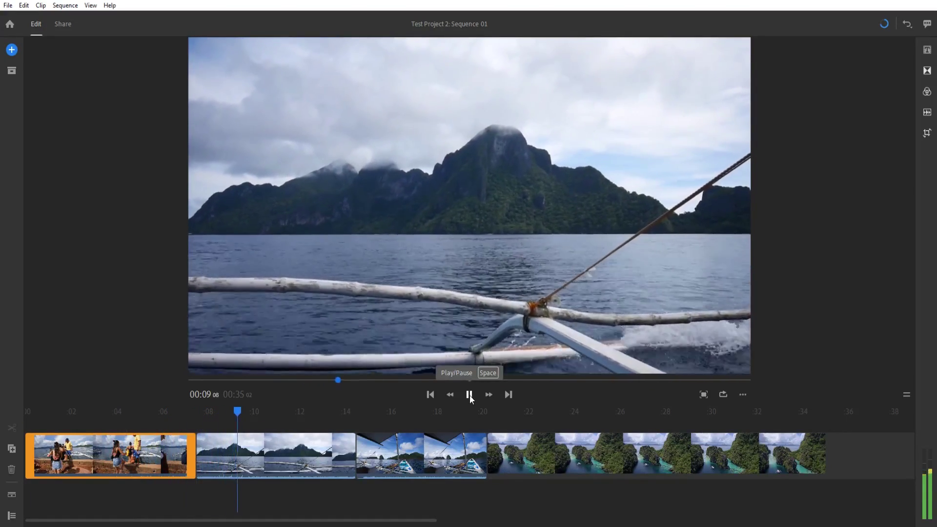
pyautogui.click(470, 394)
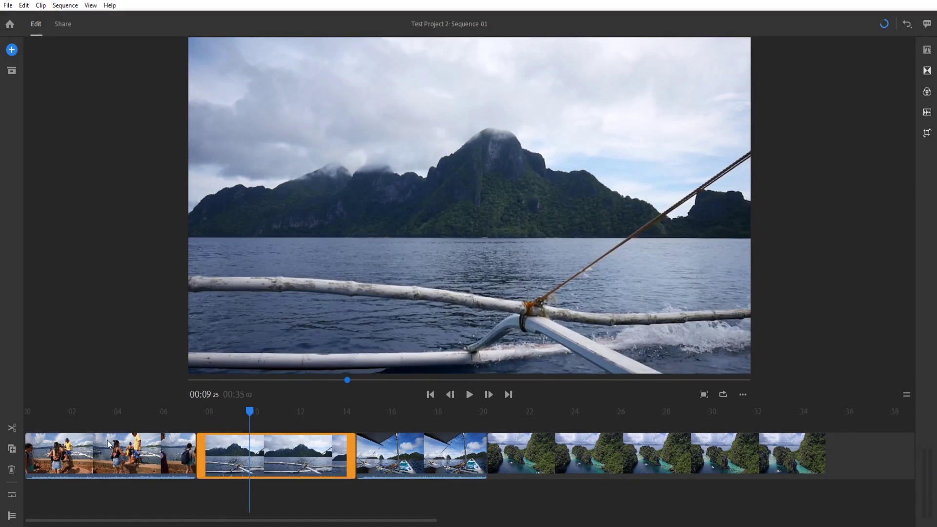
# Trim the end of the first clip, Boarding the Boat, so that it lasts about 6 seconds
pyautogui.click(158, 471)
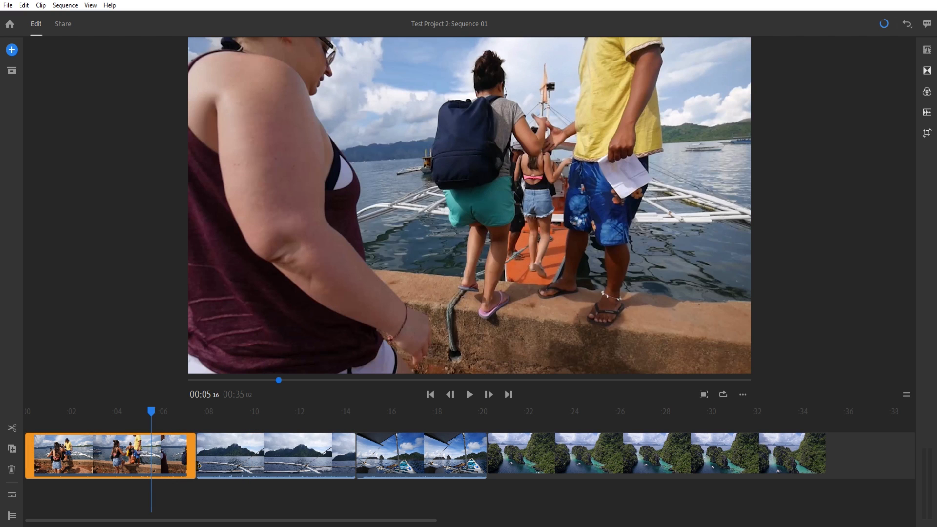
pyautogui.moveTo(195, 464); pyautogui.dragTo(151, 465)
pyautogui.moveTo(131, 455); pyautogui.dragTo(190, 457)
pyautogui.click(227, 462)
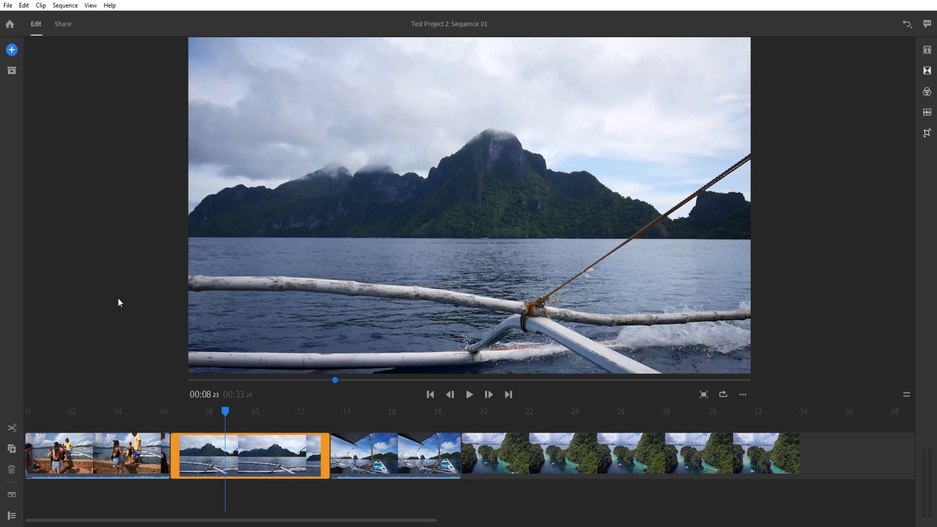
# Review the media import, audio and playback preferences and close them without changing anything
pyautogui.click(23, 6)
pyautogui.click(55, 111)
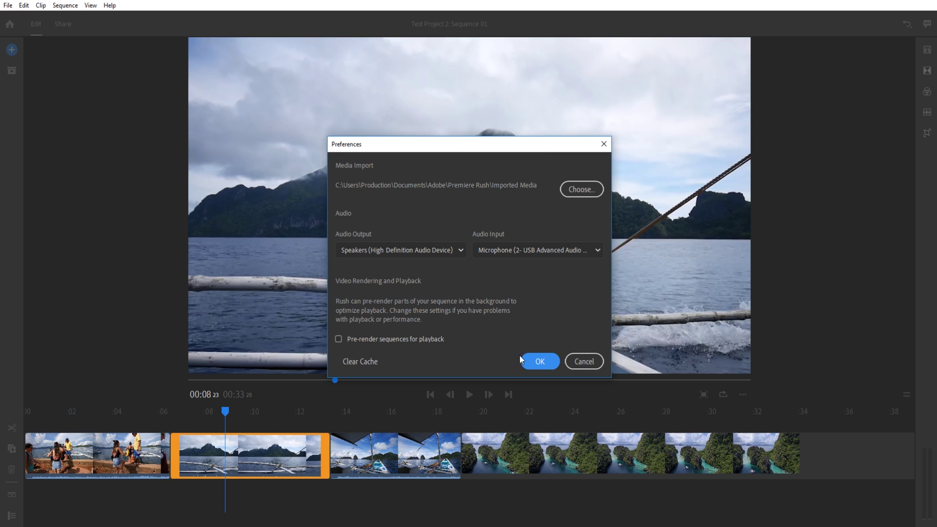
pyautogui.click(595, 361)
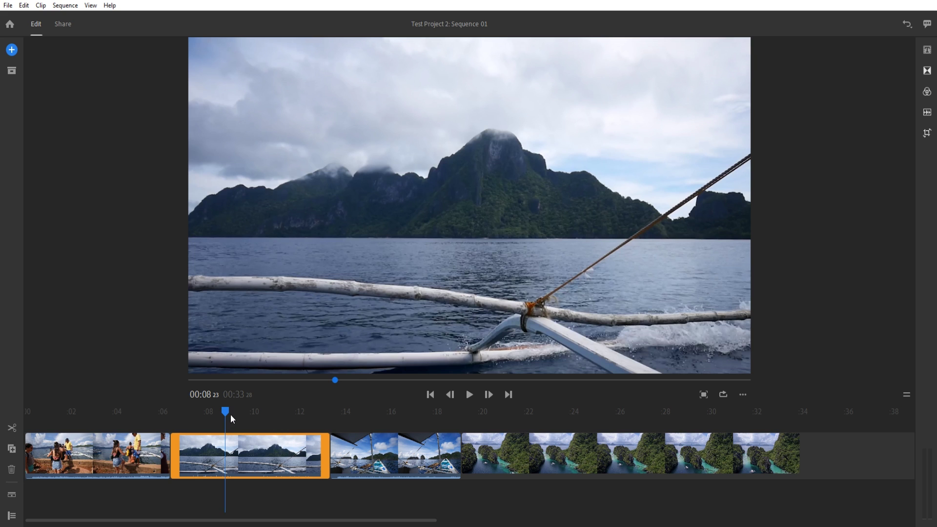
# Try splitting the Boat Cruising clip at 00:10:07 and undo the split
pyautogui.click(245, 468)
pyautogui.click(12, 428)
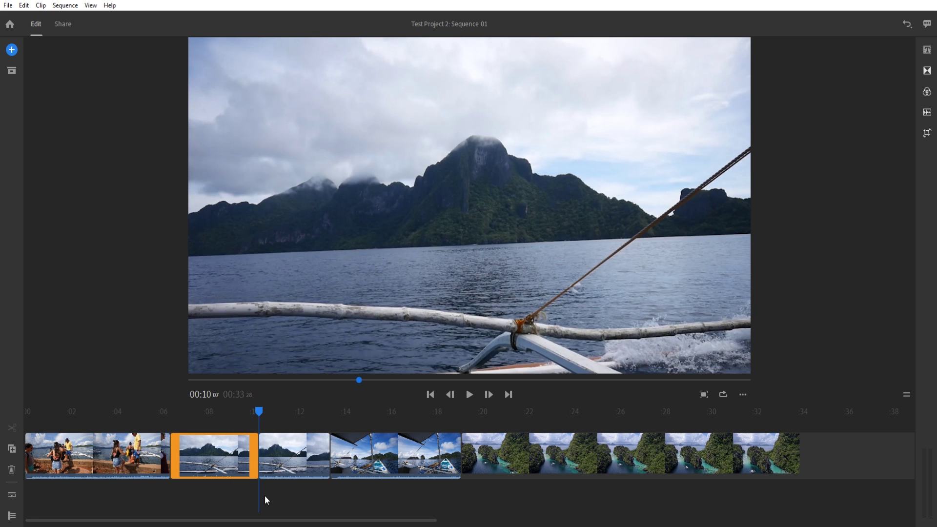
pyautogui.hotkey('ctrl', 'z')
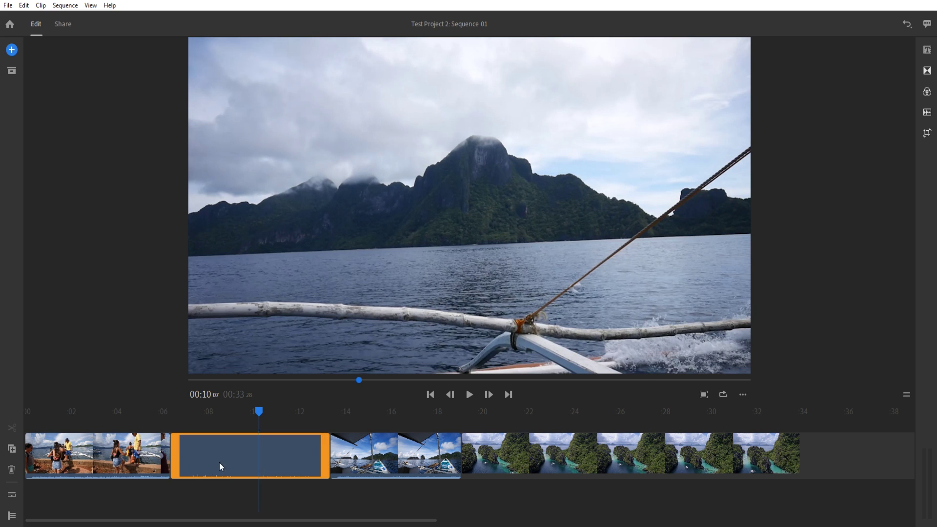
# Split the Boat View clip at 00:16:21 and move its second part behind the Water Aerial clip at the sequence's end
pyautogui.click(401, 423)
pyautogui.click(406, 434)
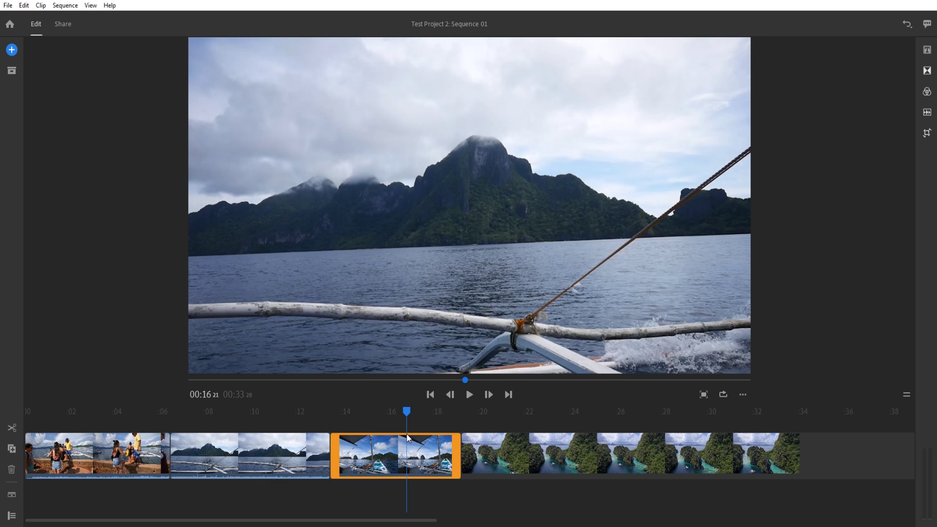
pyautogui.click(14, 431)
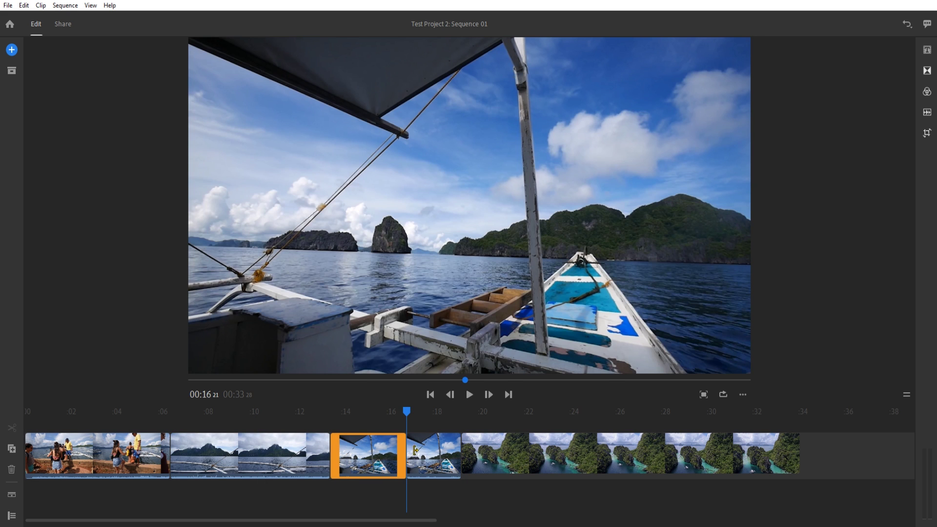
pyautogui.moveTo(415, 449); pyautogui.dragTo(813, 458)
pyautogui.click(616, 453)
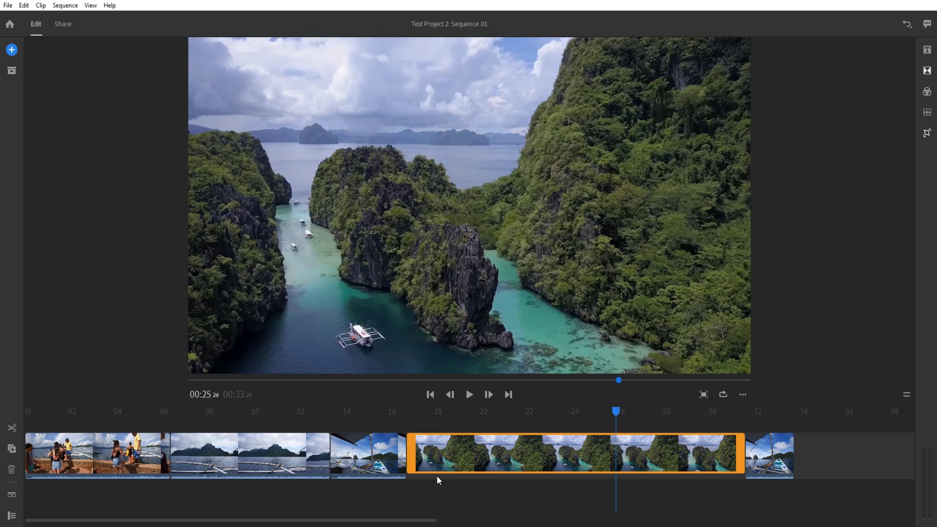
# Expand the audio of the timeline clips and place the playhead at 00:08:19 in the Boat Cruising clip
pyautogui.click(379, 475)
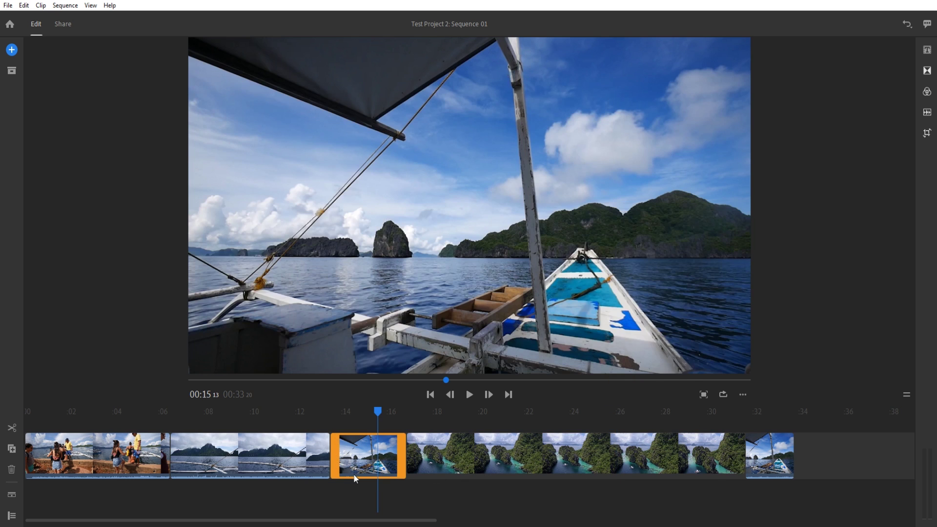
pyautogui.click(262, 477)
pyautogui.click(162, 482)
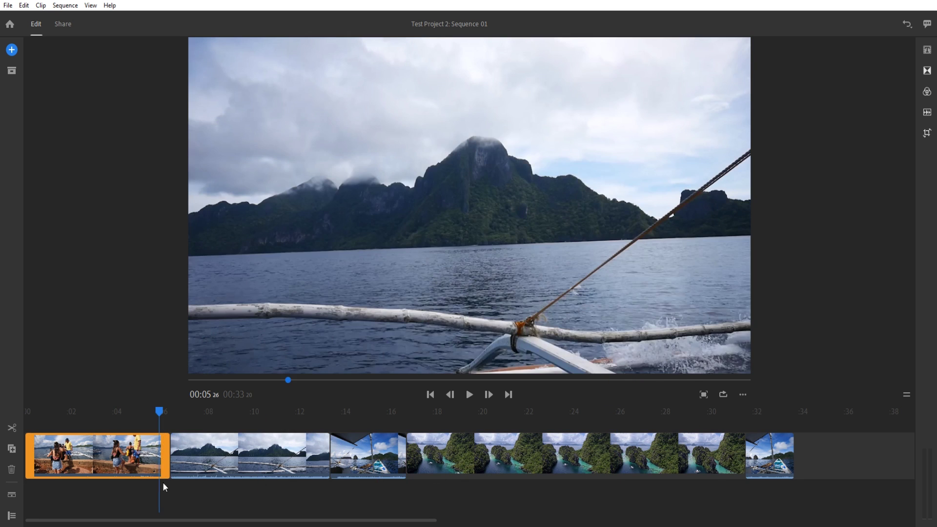
pyautogui.click(175, 482)
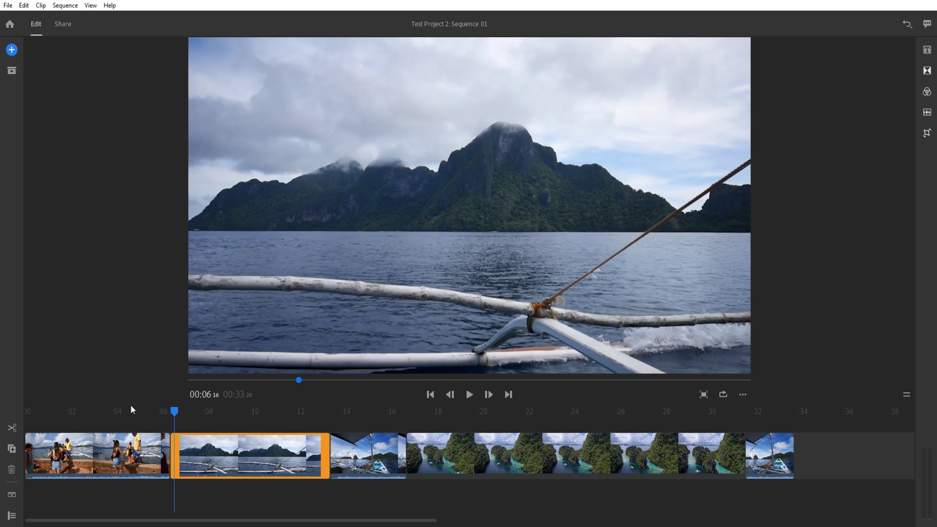
pyautogui.click(11, 497)
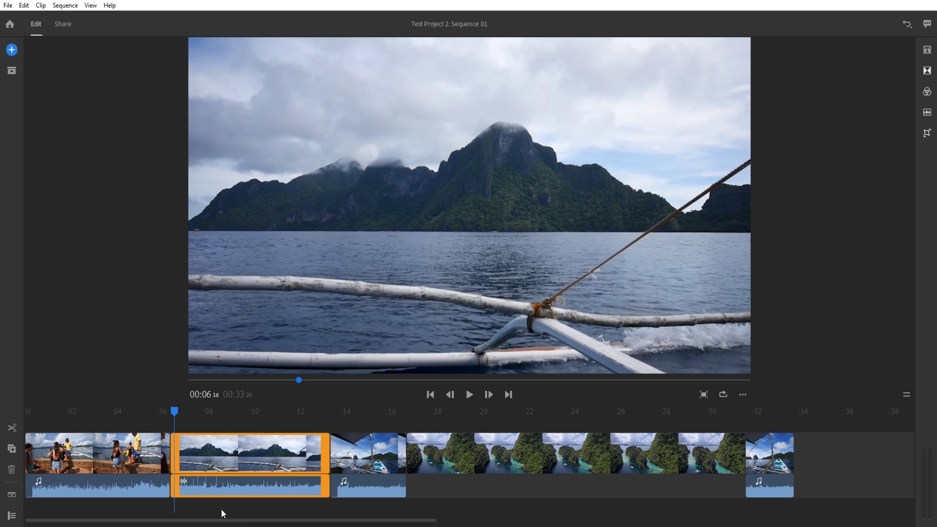
pyautogui.click(112, 483)
pyautogui.click(264, 485)
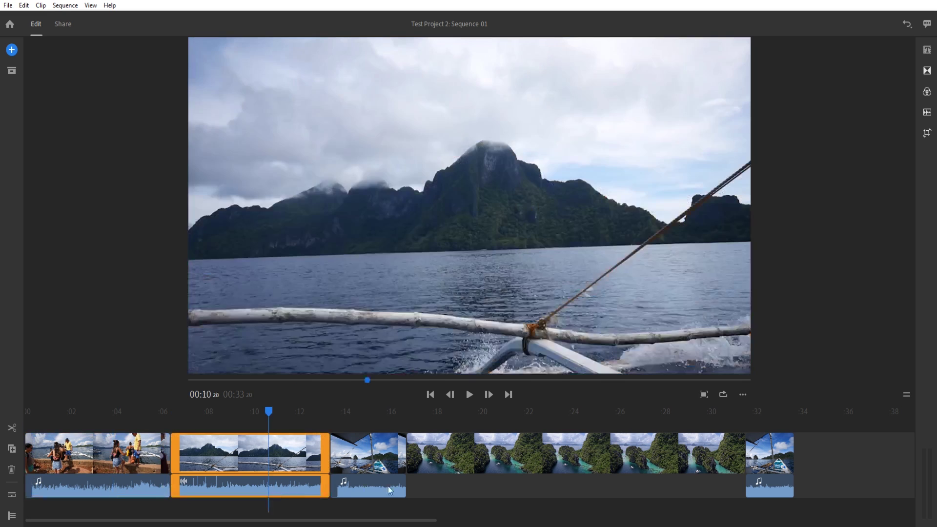
pyautogui.click(387, 486)
pyautogui.moveTo(215, 417)
pyautogui.mouseDown()
pyautogui.moveTo(192, 417)
pyautogui.moveTo(224, 421)
pyautogui.mouseUp()
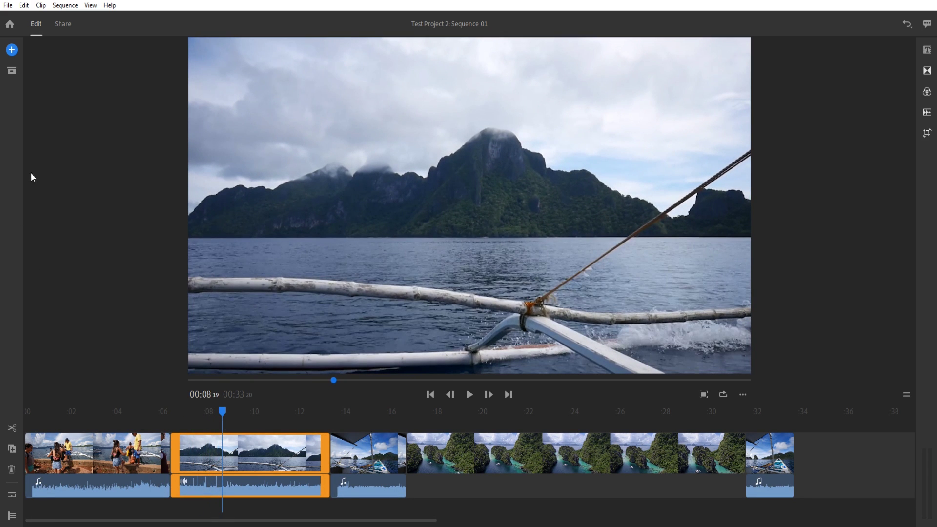
# Browse the Sample Media for clips to add and go up to the media browser's list of locations
pyautogui.click(12, 49)
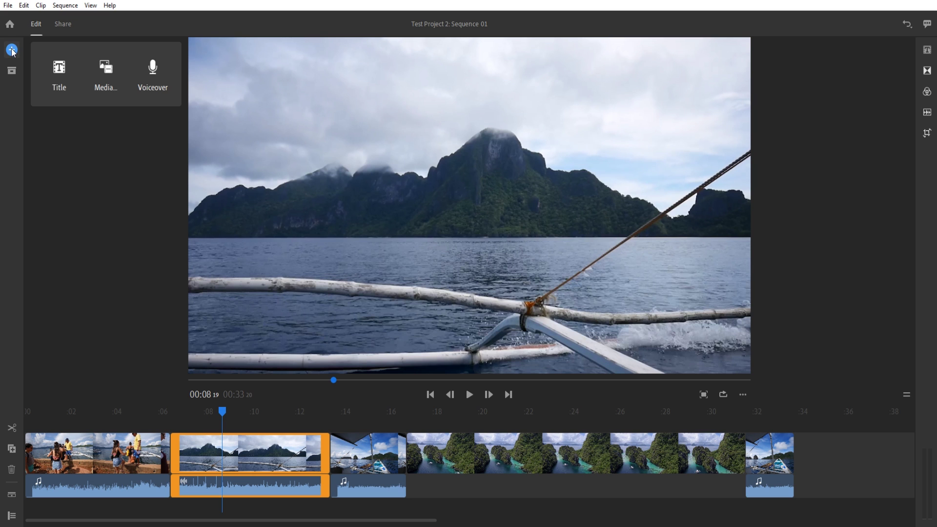
pyautogui.click(100, 73)
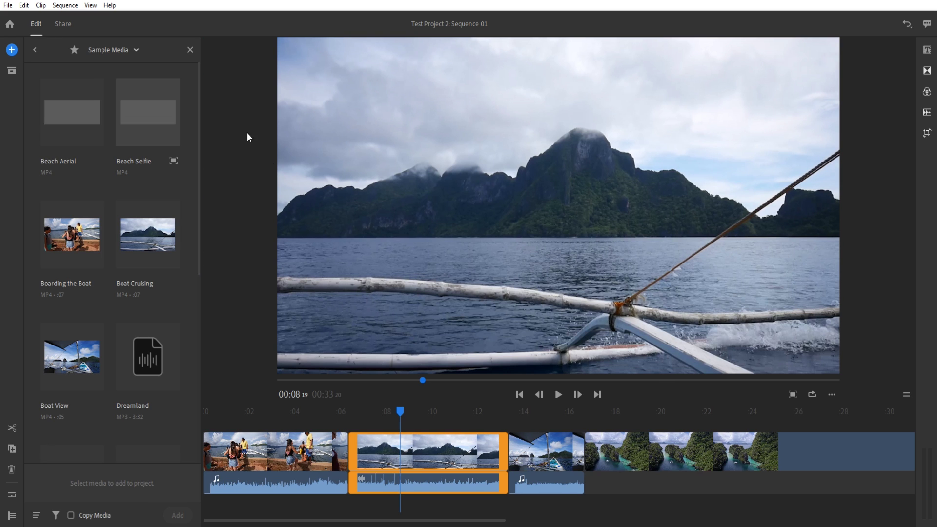
pyautogui.scroll(-5, 108, 280)
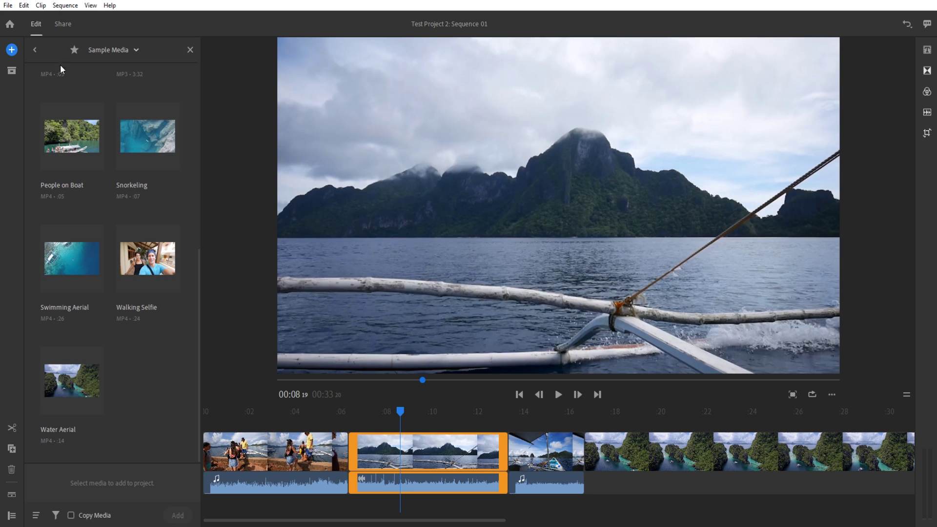
pyautogui.click(101, 50)
pyautogui.click(105, 70)
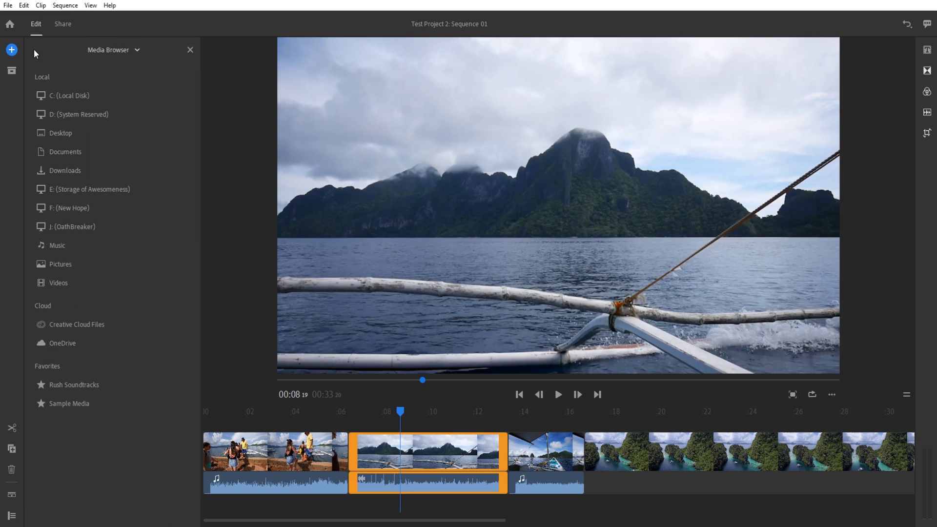
# Add DSC_0617.MOV and DSC_0638.MOV from the project assets after the Boat Cruising clip and place the playhead at 00:13:22
pyautogui.click(12, 71)
pyautogui.click(12, 70)
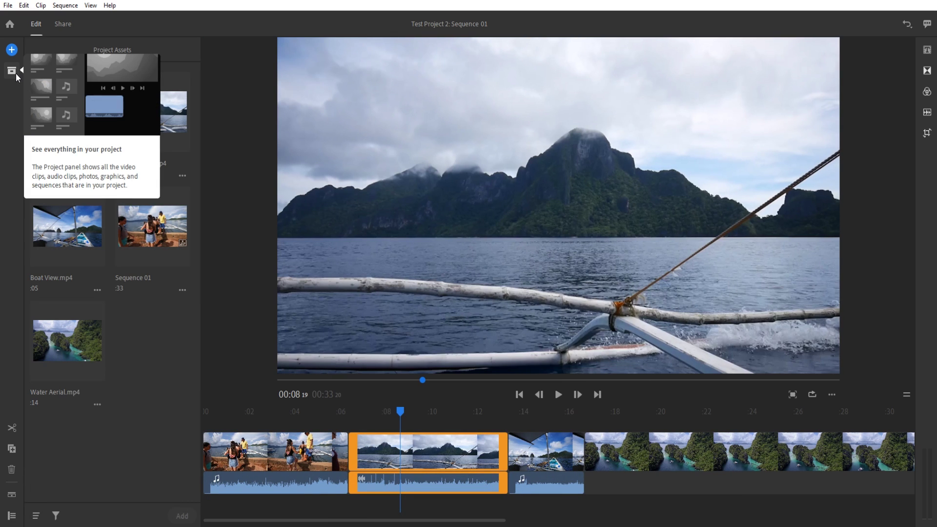
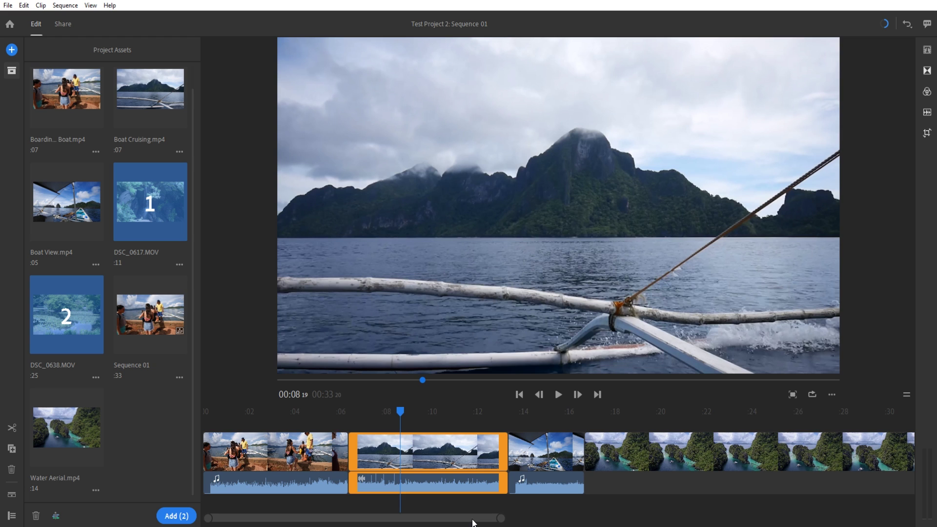
pyautogui.moveTo(472, 522); pyautogui.dragTo(576, 523)
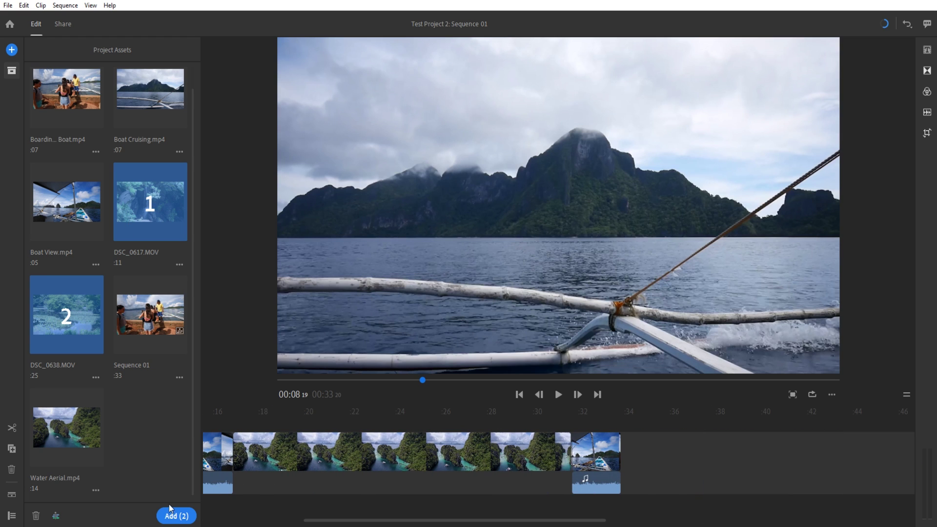
pyautogui.click(171, 520)
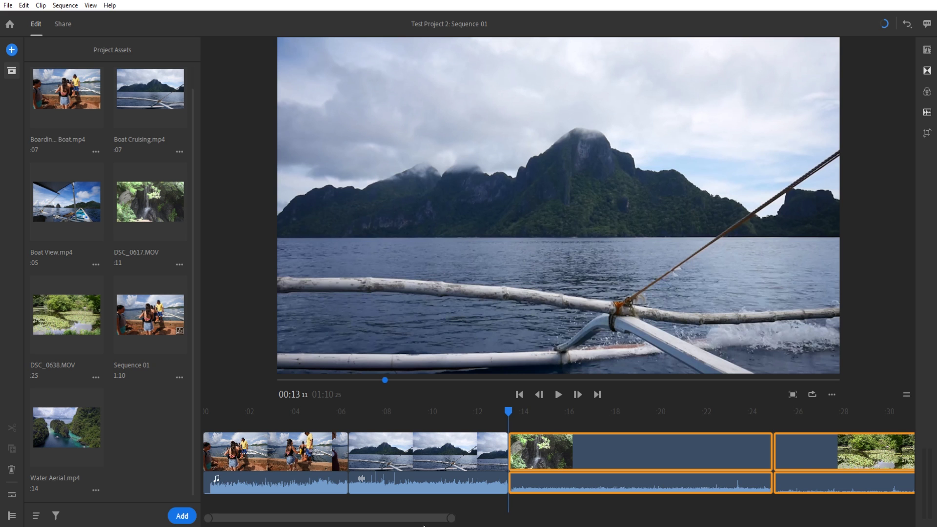
pyautogui.moveTo(411, 520); pyautogui.dragTo(438, 523)
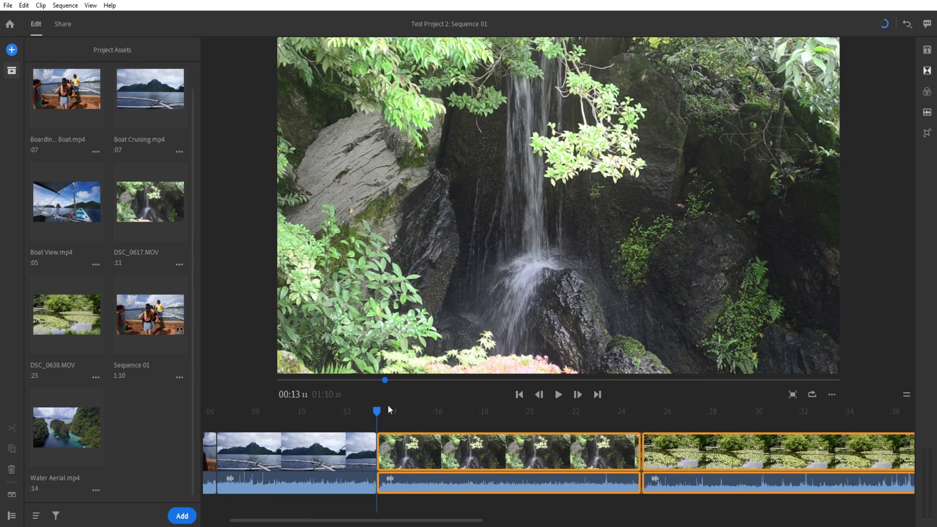
pyautogui.moveTo(384, 411)
pyautogui.mouseDown()
pyautogui.moveTo(769, 422)
pyautogui.moveTo(388, 427)
pyautogui.mouseUp()
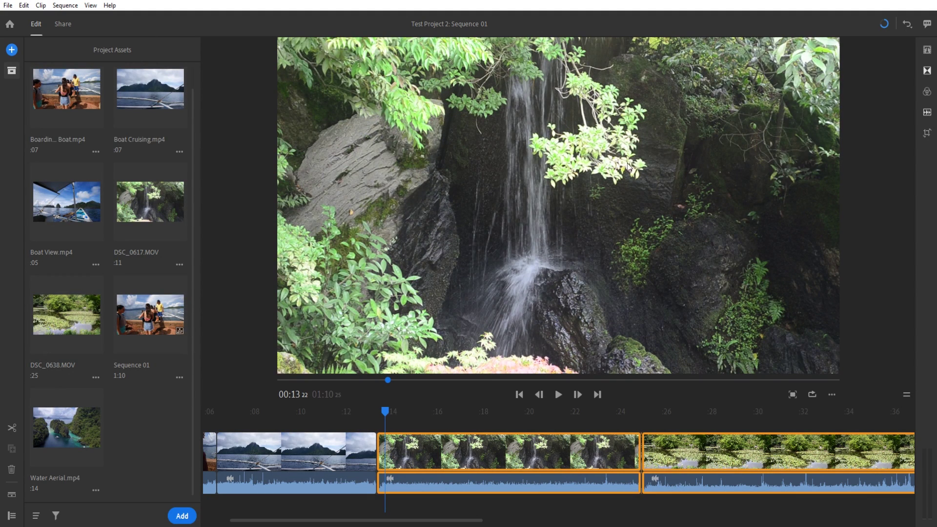
# Set the preview quality to High and briefly play the waterfall clip
pyautogui.click(91, 5)
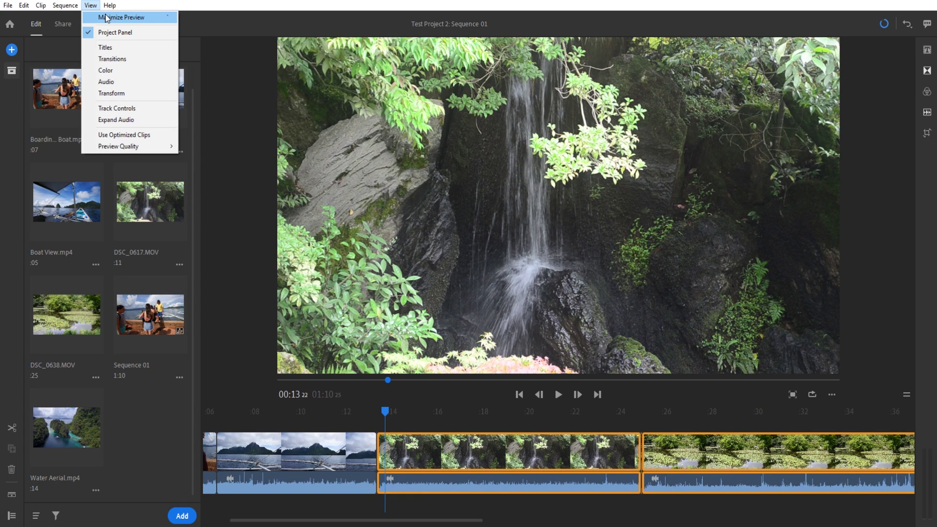
pyautogui.click(67, 6)
pyautogui.click(91, 6)
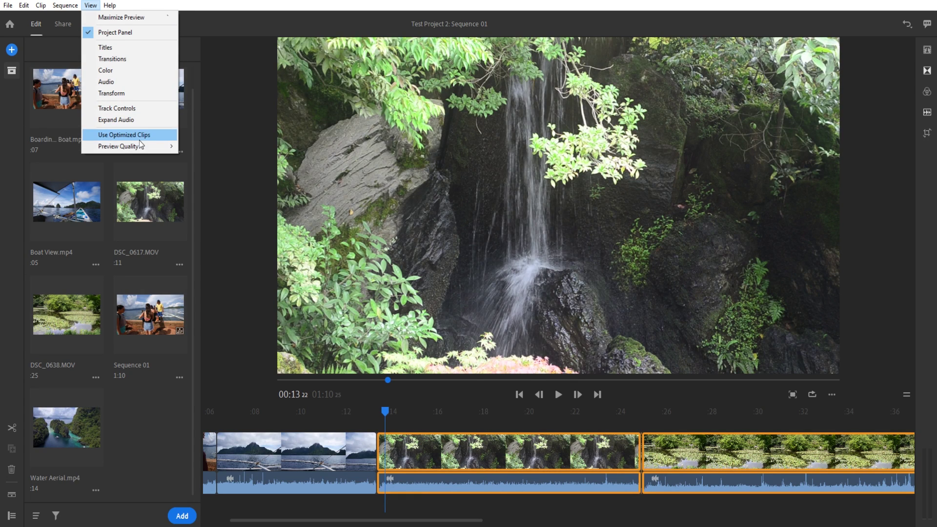
pyautogui.moveTo(145, 149)
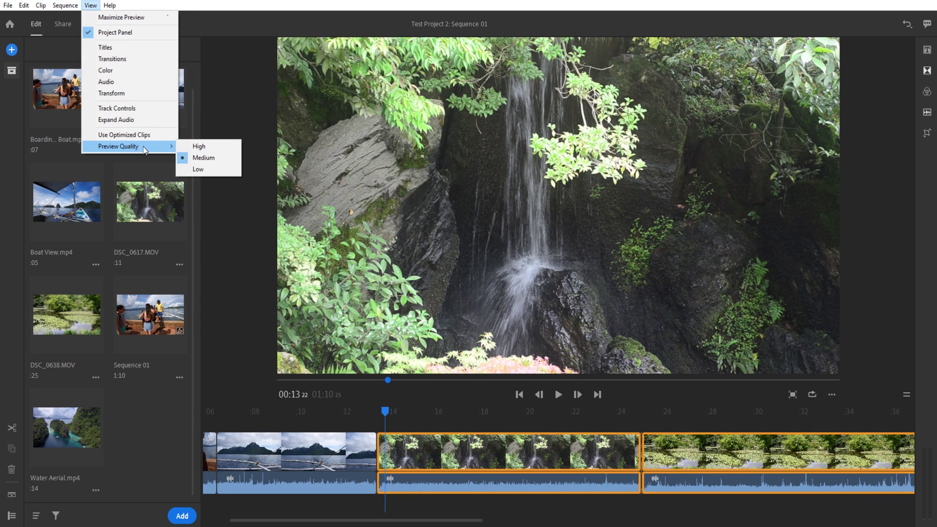
pyautogui.click(204, 146)
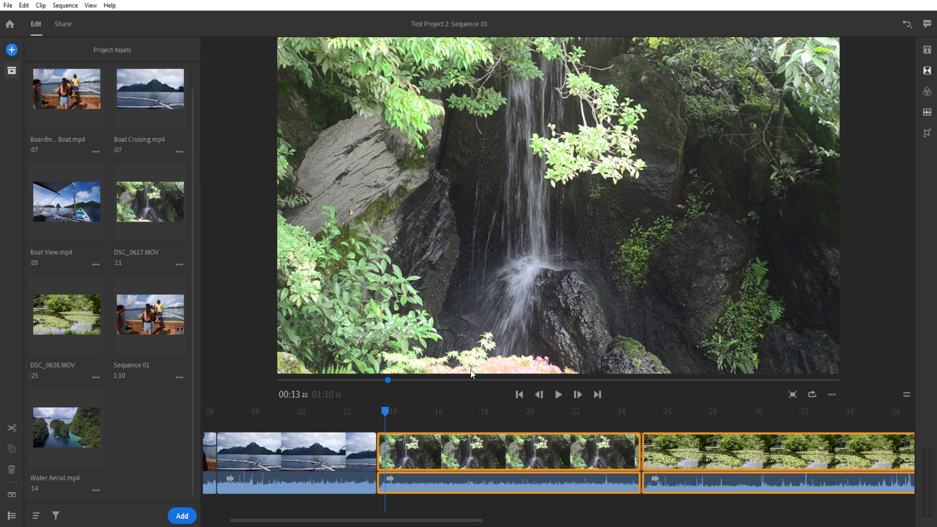
pyautogui.press('space')
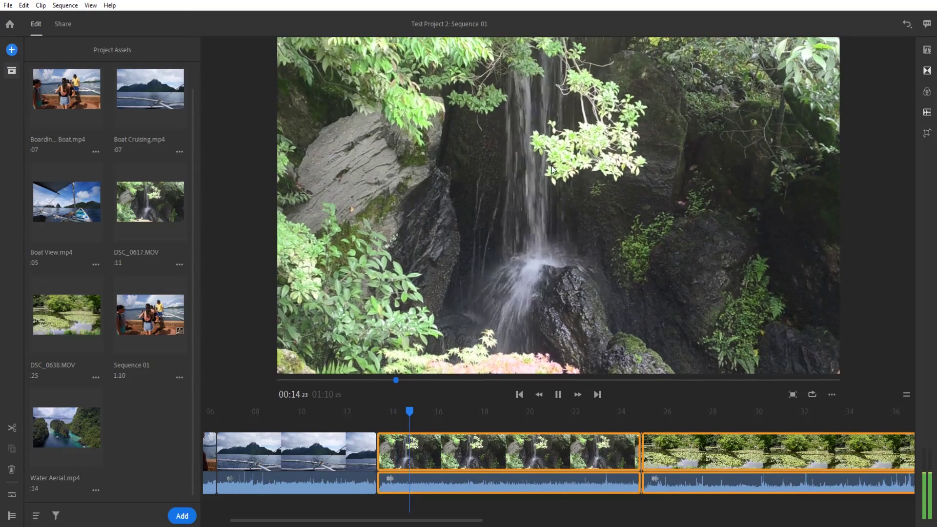
pyautogui.press('space')
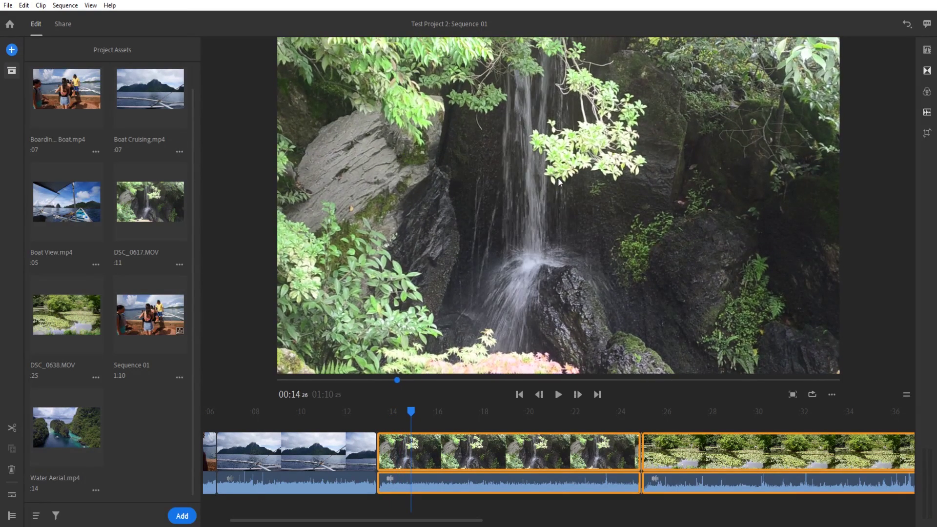
# Set the preview quality to Medium and move the playhead to 00:19:17 in the waterfall clip
pyautogui.click(90, 6)
pyautogui.moveTo(121, 147)
pyautogui.click(225, 155)
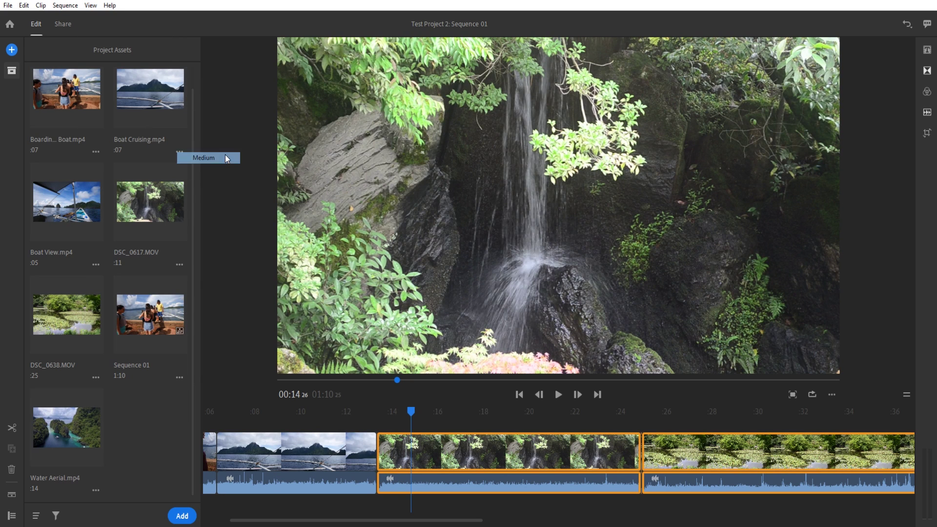
pyautogui.moveTo(337, 409); pyautogui.dragTo(519, 420)
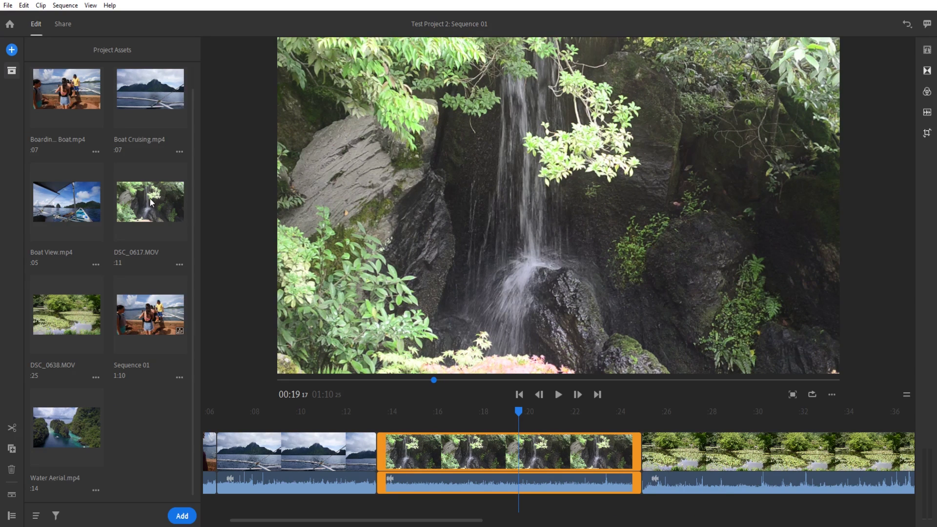
# Try stacking three copies of DSC_0617.MOV on separate tracks above the main track and undo them
pyautogui.moveTo(151, 198); pyautogui.dragTo(314, 425)
pyautogui.moveTo(411, 388); pyautogui.dragTo(289, 390)
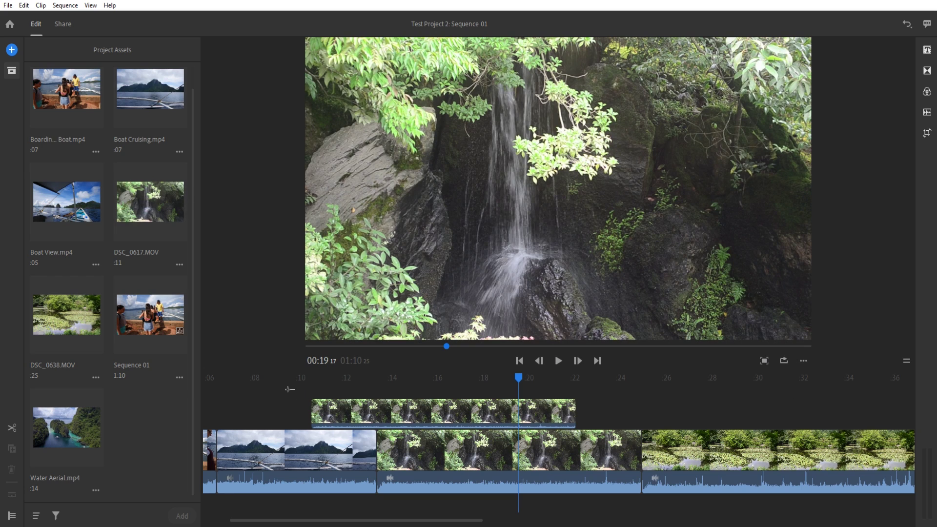
pyautogui.moveTo(160, 213); pyautogui.dragTo(344, 383)
pyautogui.moveTo(141, 209); pyautogui.dragTo(360, 339)
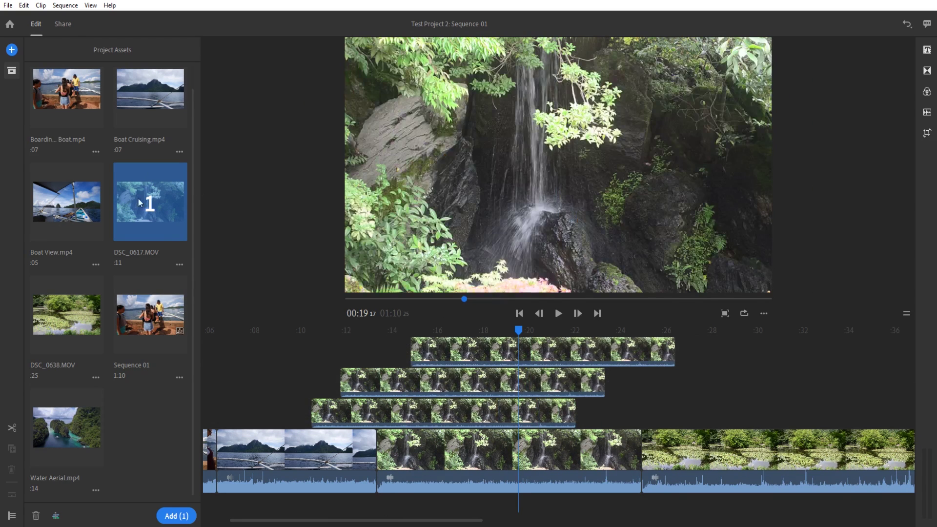
pyautogui.click(478, 351)
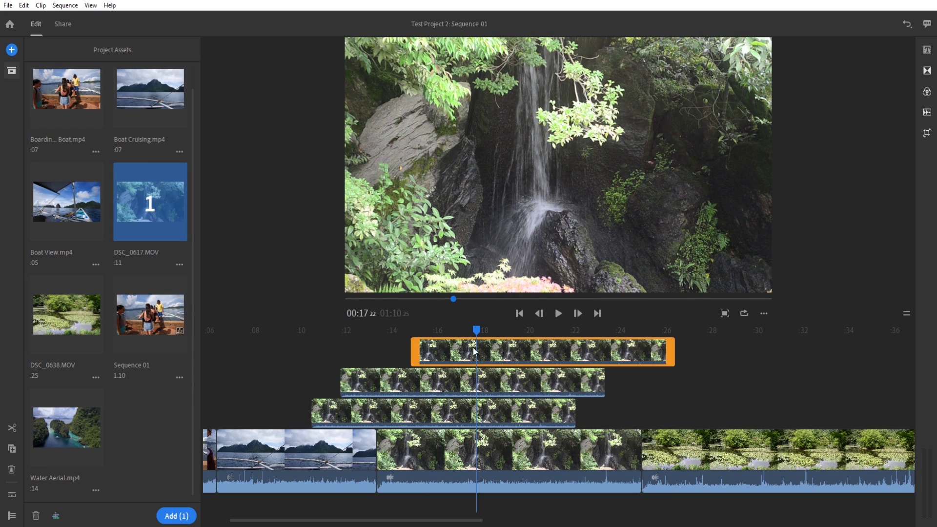
pyautogui.hscroll(-2, 498, 408)
pyautogui.hscroll(-3, 492, 403)
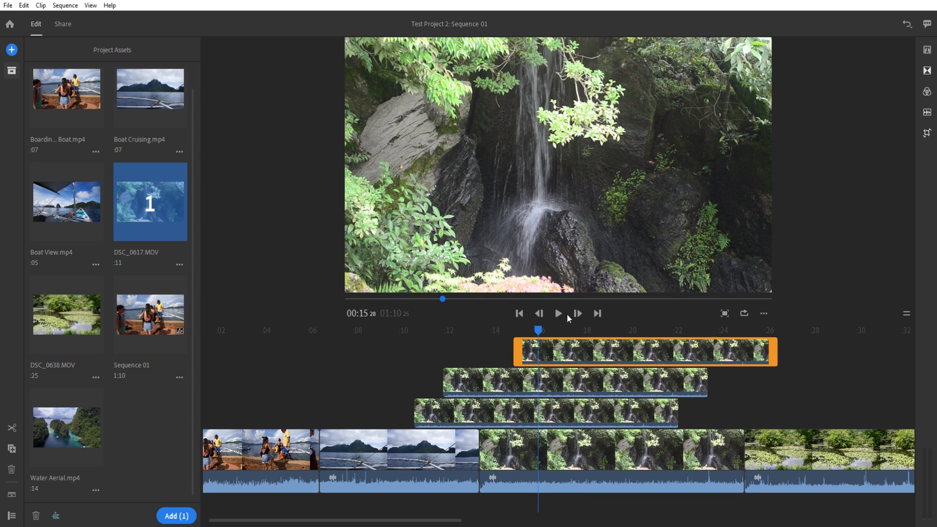
pyautogui.hotkey('ctrl', 'z')
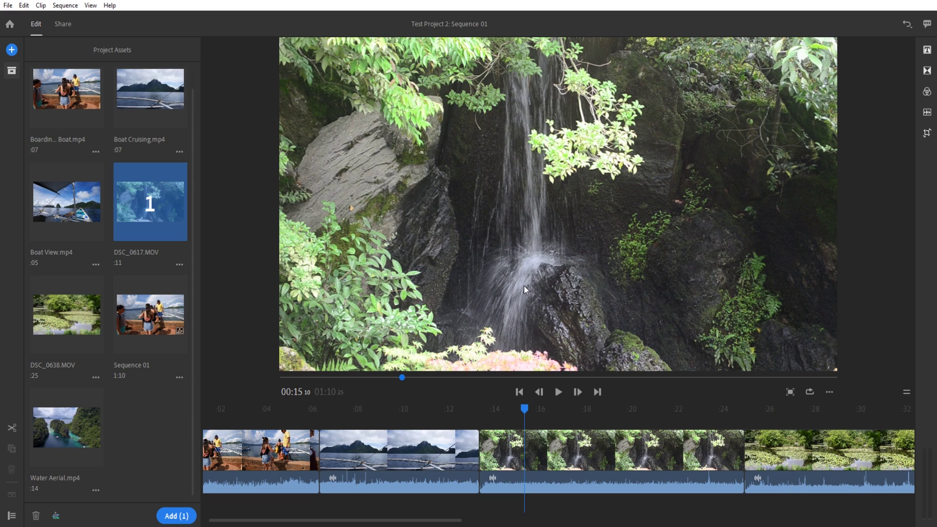
# Place the playhead at 00:17:00 and try recording a voiceover on the first audio track, stopping it shortly after
pyautogui.moveTo(525, 411); pyautogui.dragTo(583, 399)
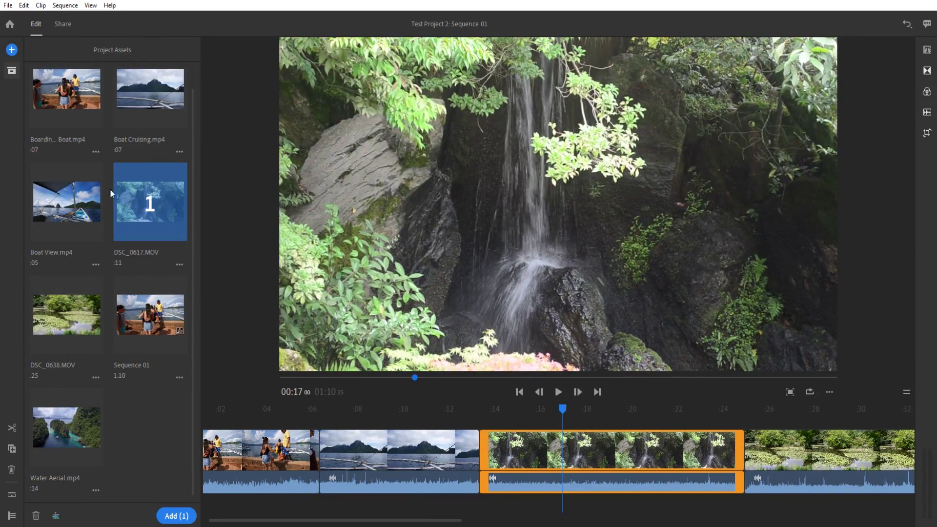
pyautogui.click(12, 49)
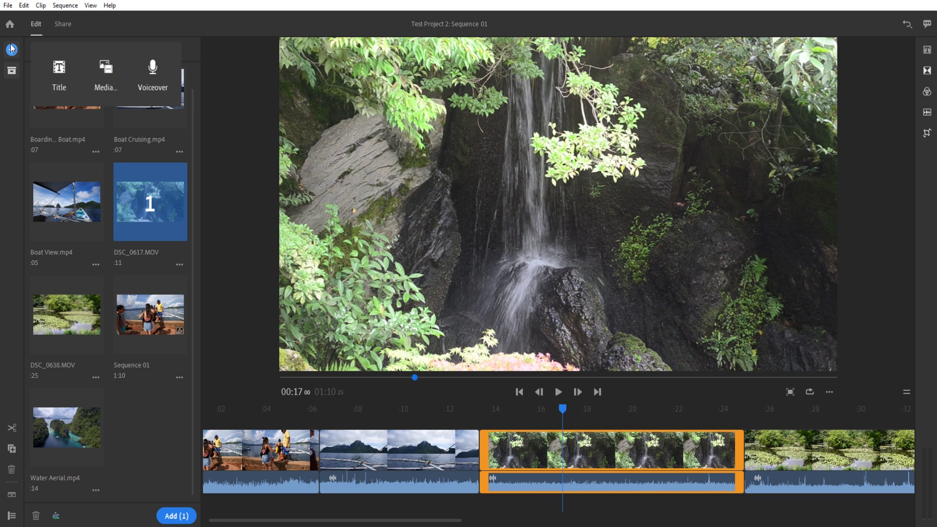
pyautogui.click(160, 75)
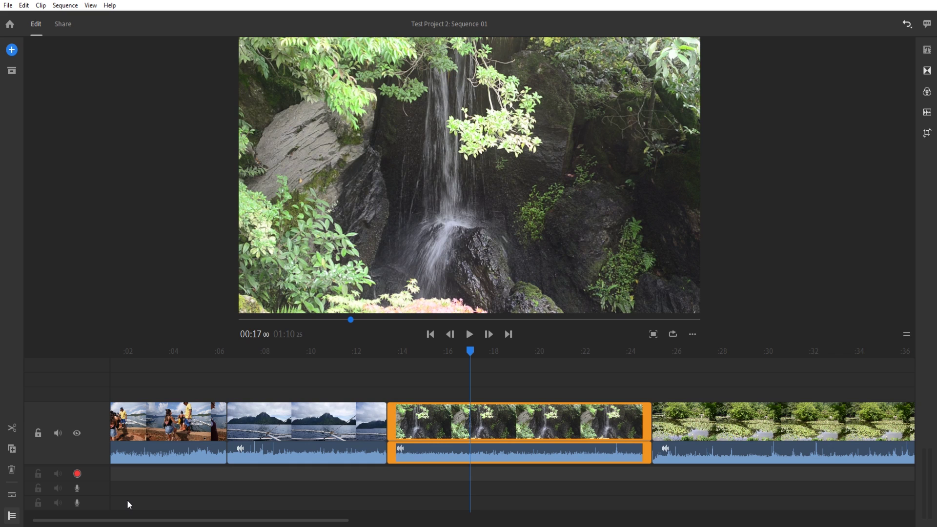
pyautogui.click(78, 478)
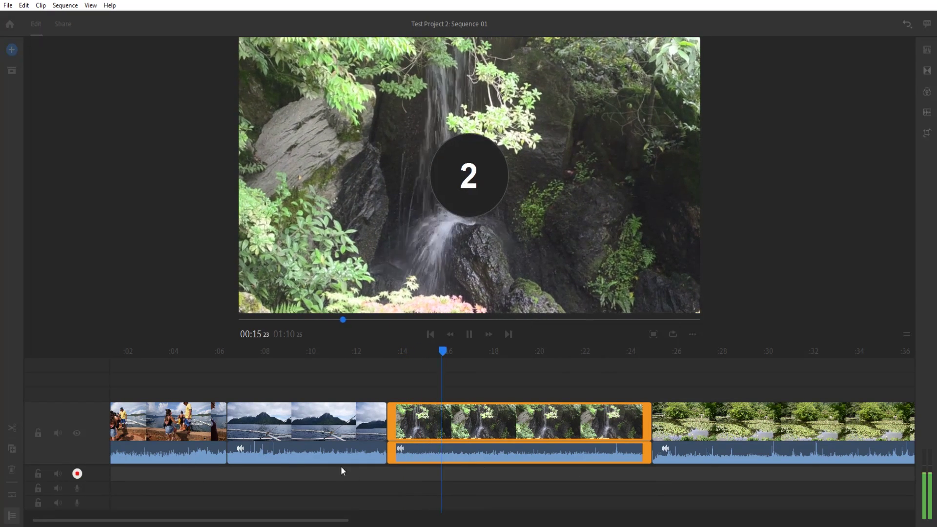
pyautogui.click(78, 475)
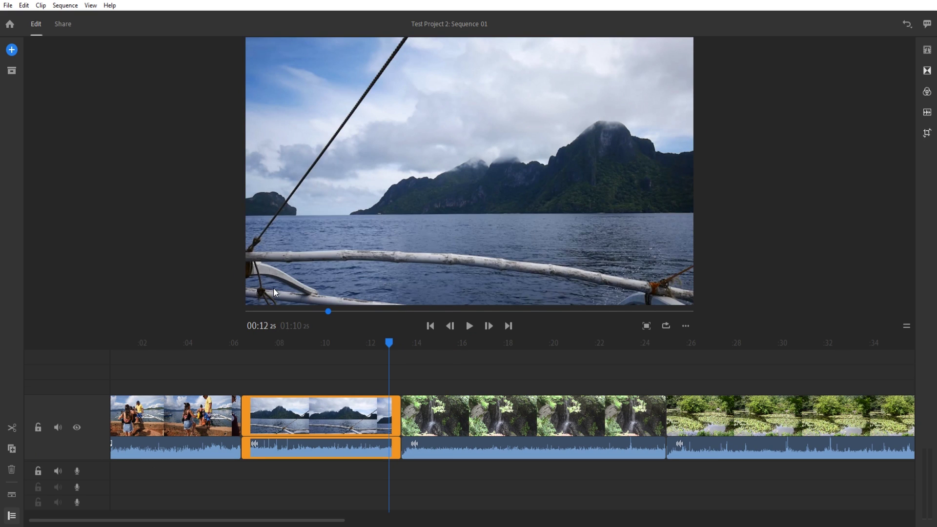
# Record a short voiceover on the first audio track from 00:10:16 in the Boat Cruising clip and delete it
pyautogui.click(77, 472)
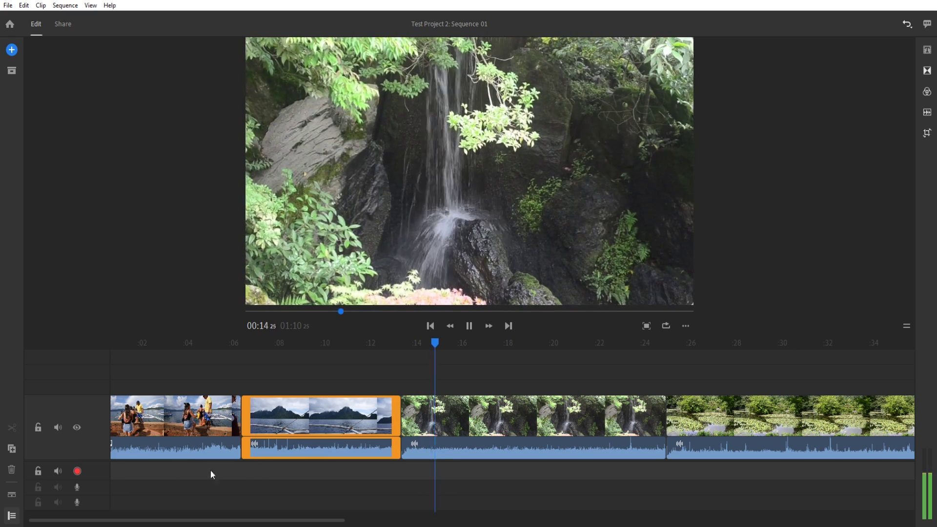
pyautogui.click(338, 342)
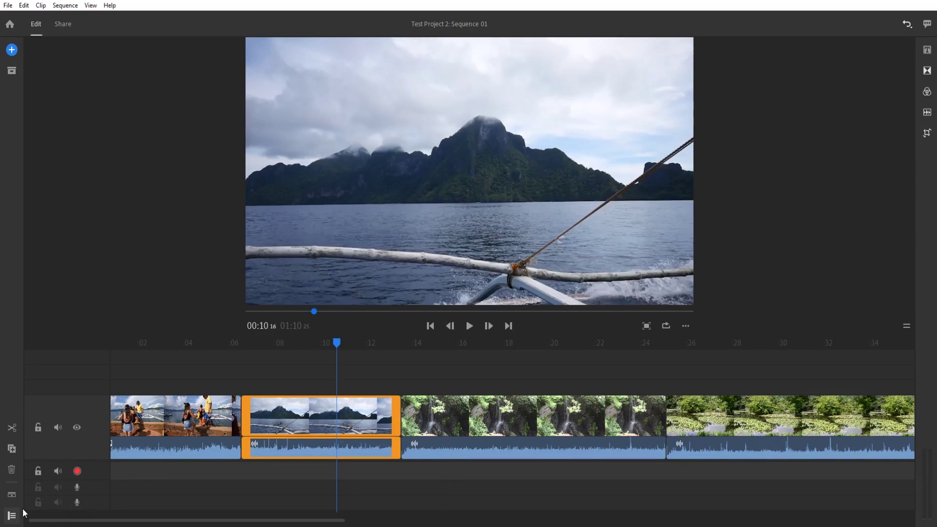
pyautogui.click(72, 472)
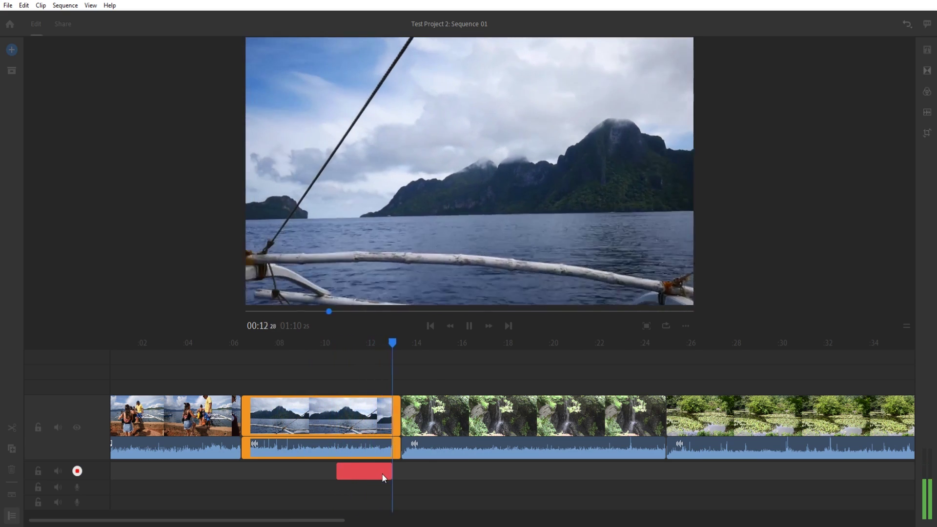
pyautogui.click(77, 471)
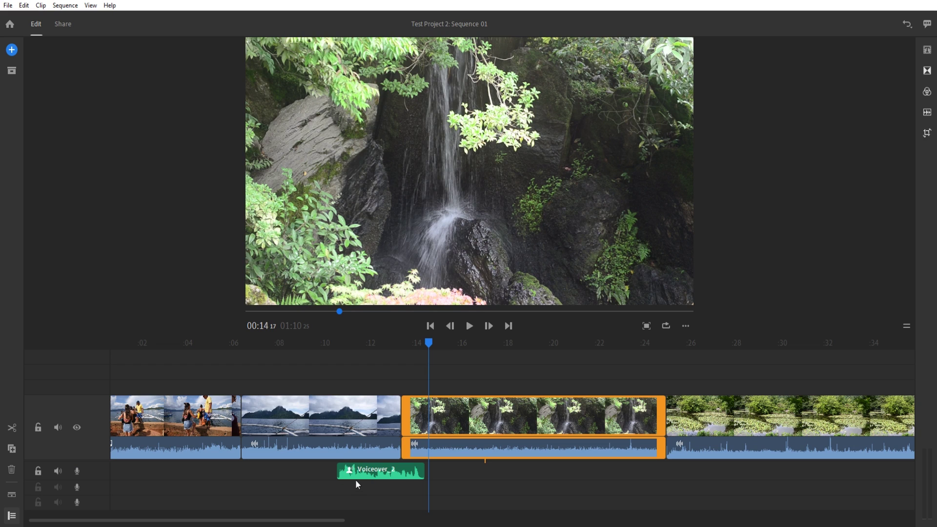
pyautogui.click(361, 478)
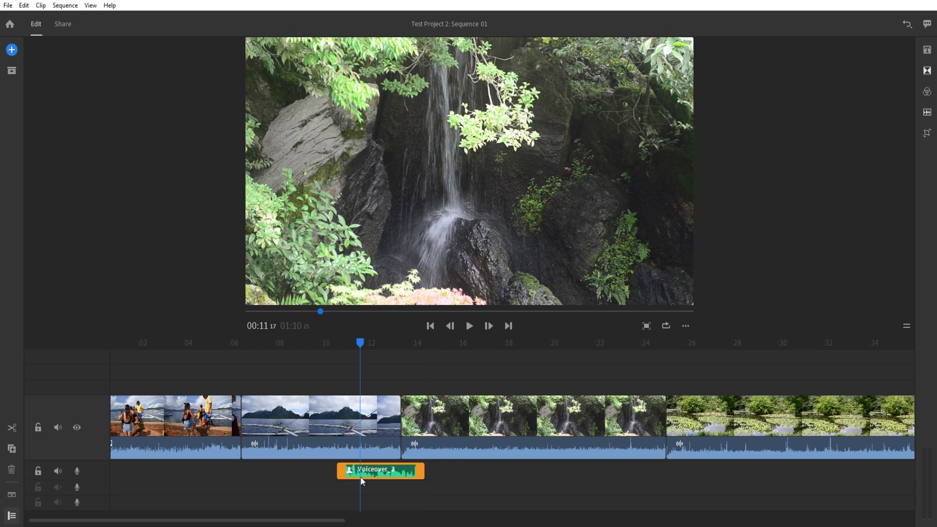
pyautogui.press('Delete')
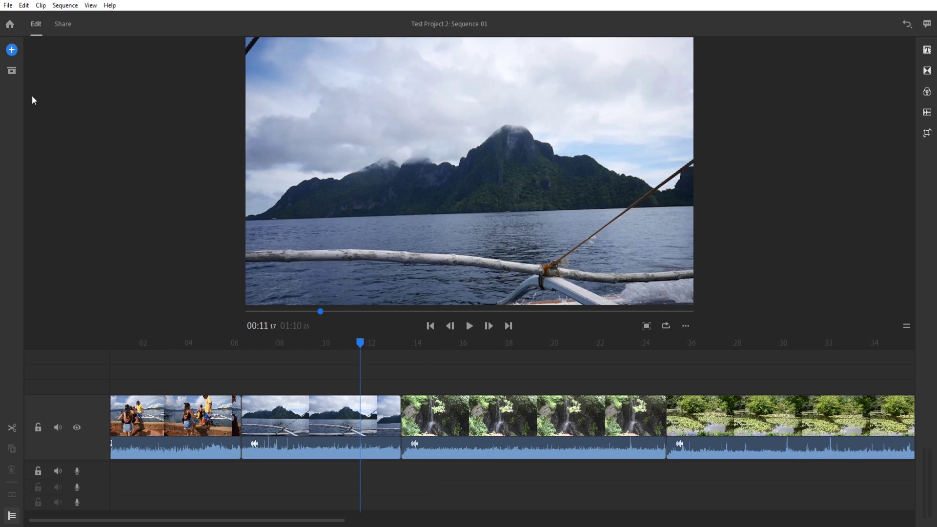
# Hide the track controls of the timeline and show them again
pyautogui.click(13, 516)
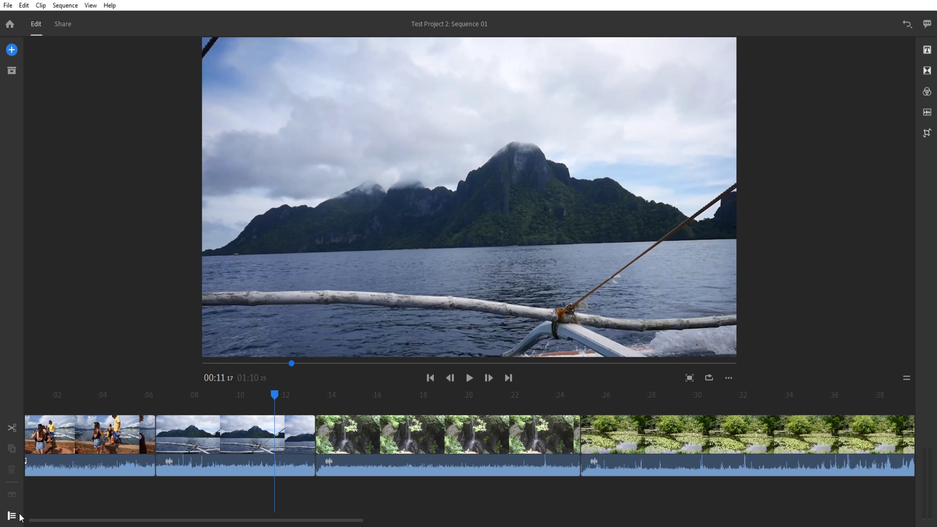
pyautogui.click(19, 516)
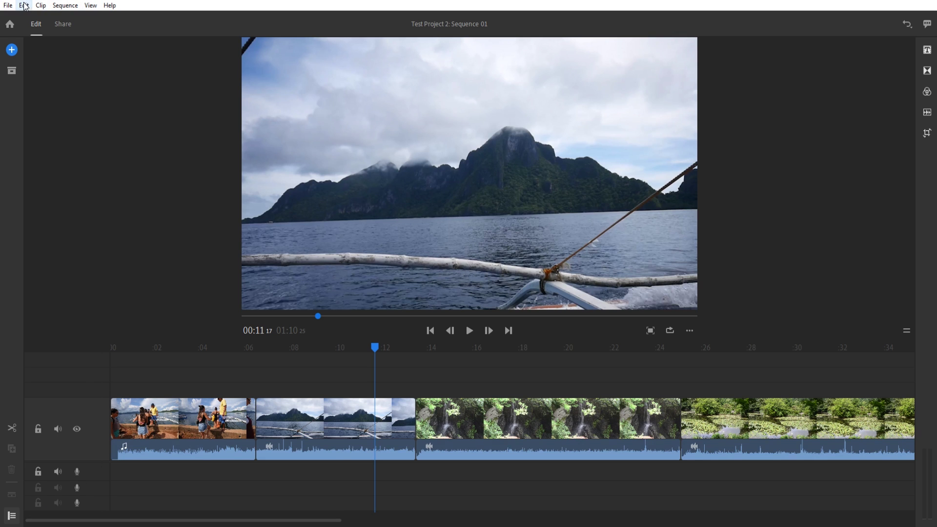
# Check the audio output and input devices in the preferences, cancel without changes, and hide the track controls
pyautogui.click(7, 6)
pyautogui.moveTo(25, 6)
pyautogui.click(45, 118)
pyautogui.click(24, 6)
pyautogui.click(51, 108)
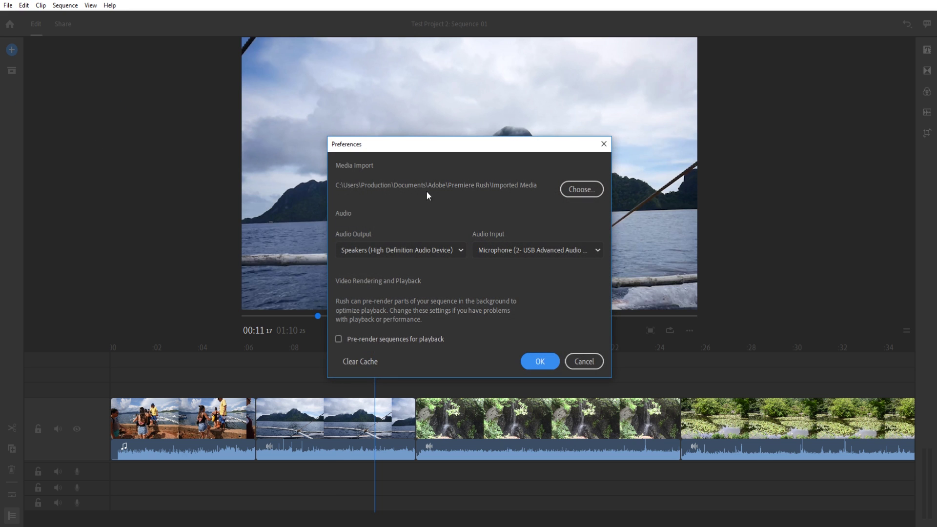
pyautogui.click(584, 361)
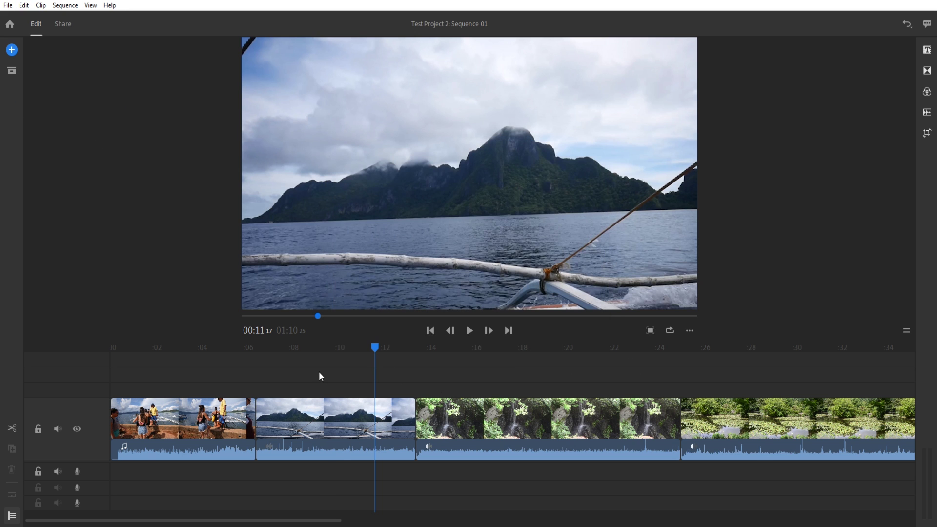
pyautogui.click(12, 516)
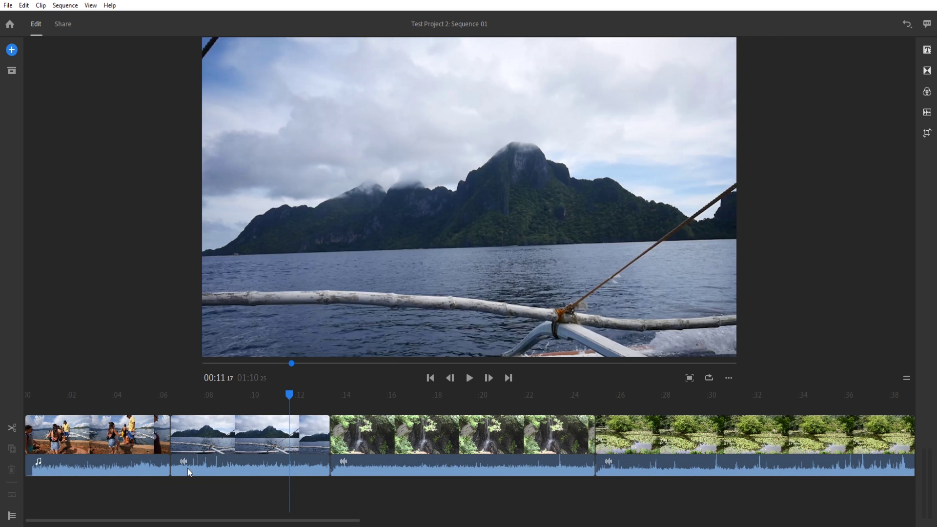
# Add a default title above the boat clip at 00:09:16, after viewing the transition and title options
pyautogui.click(243, 445)
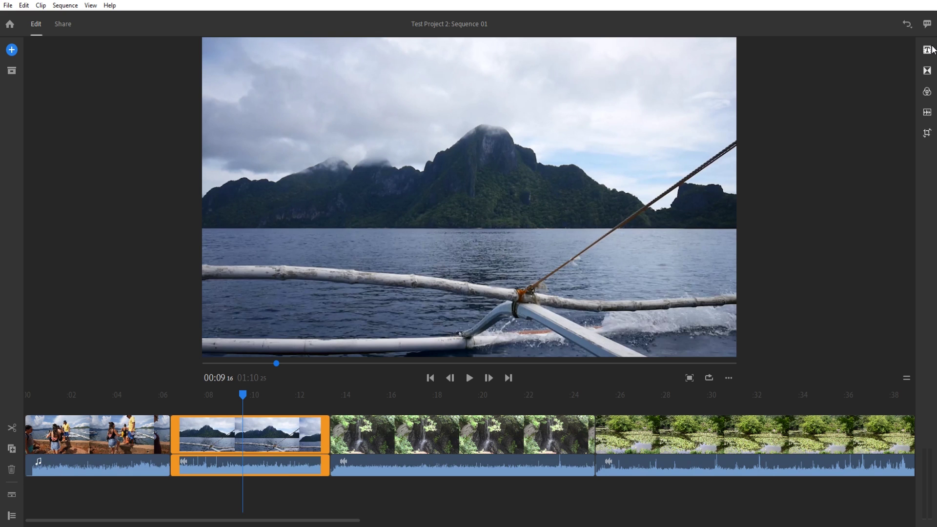
pyautogui.click(929, 94)
pyautogui.click(928, 76)
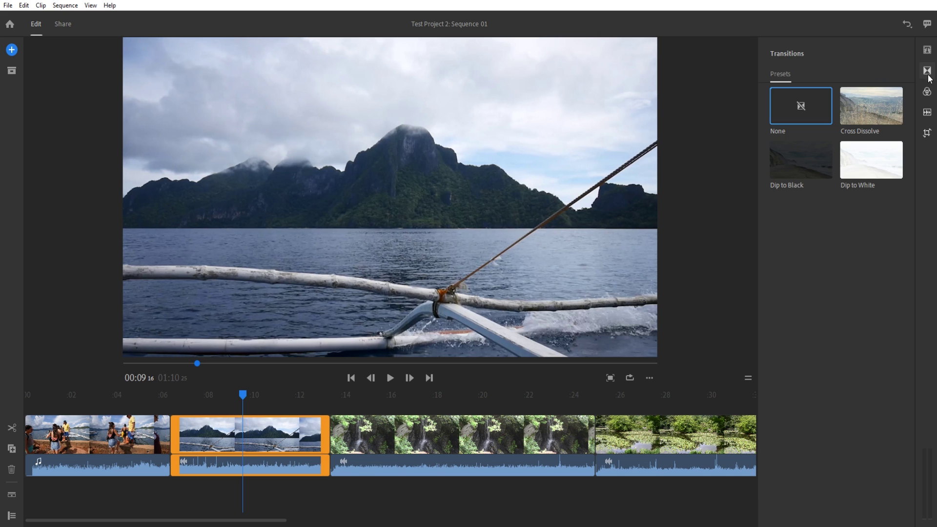
pyautogui.click(928, 54)
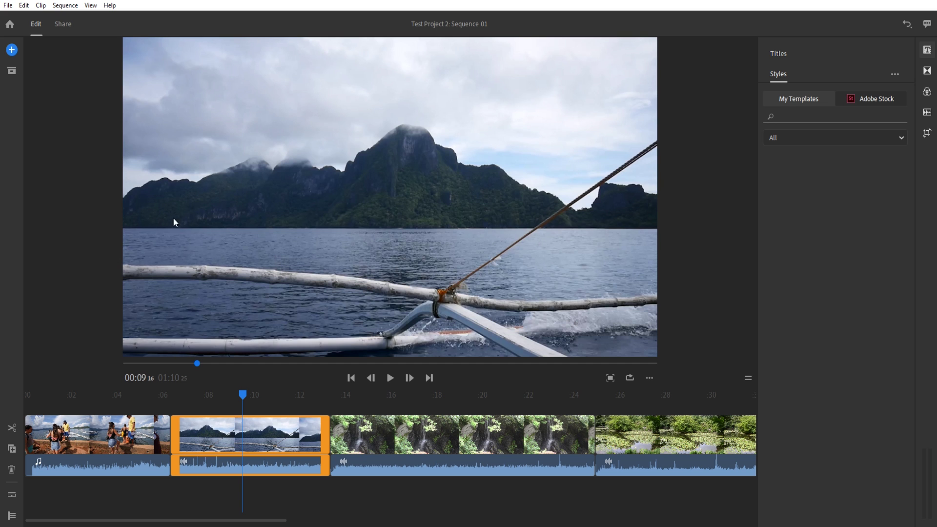
pyautogui.click(12, 50)
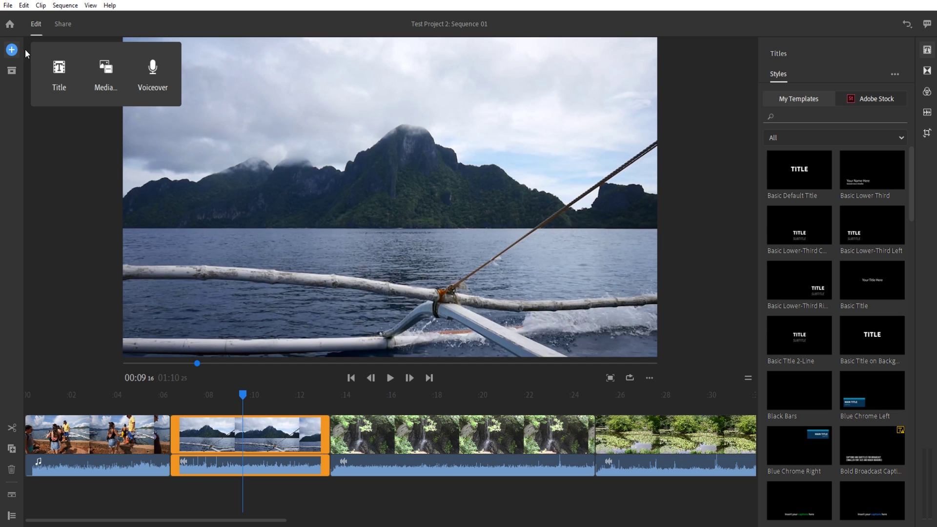
pyautogui.click(66, 68)
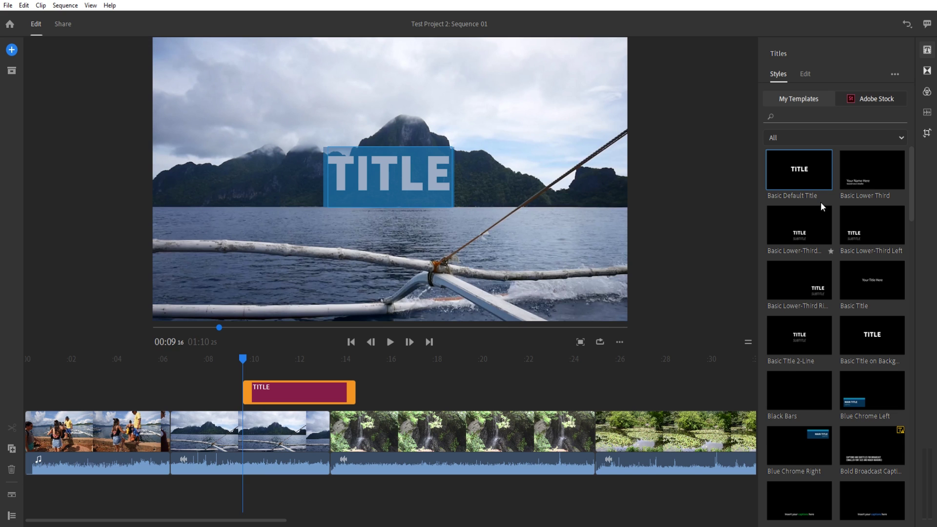
# Browse the local and Adobe Stock title templates and apply the Blue Chrome Right style to the new title
pyautogui.scroll(-10, 821, 201)
pyautogui.scroll(-2, 822, 302)
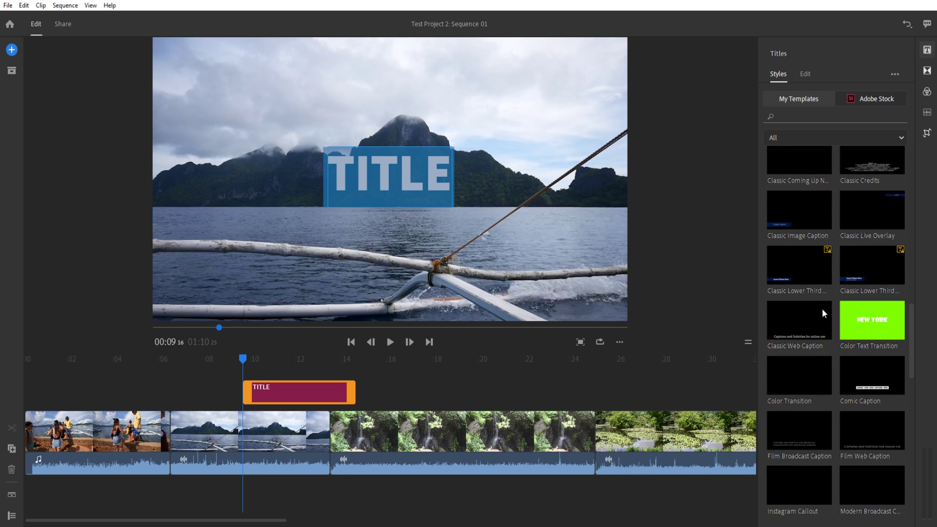
pyautogui.scroll(8, 824, 347)
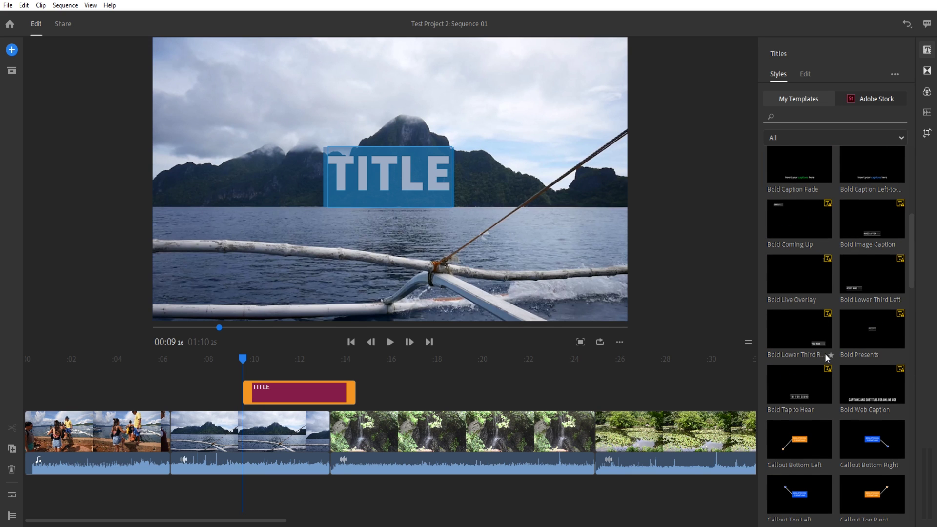
pyautogui.scroll(4, 824, 298)
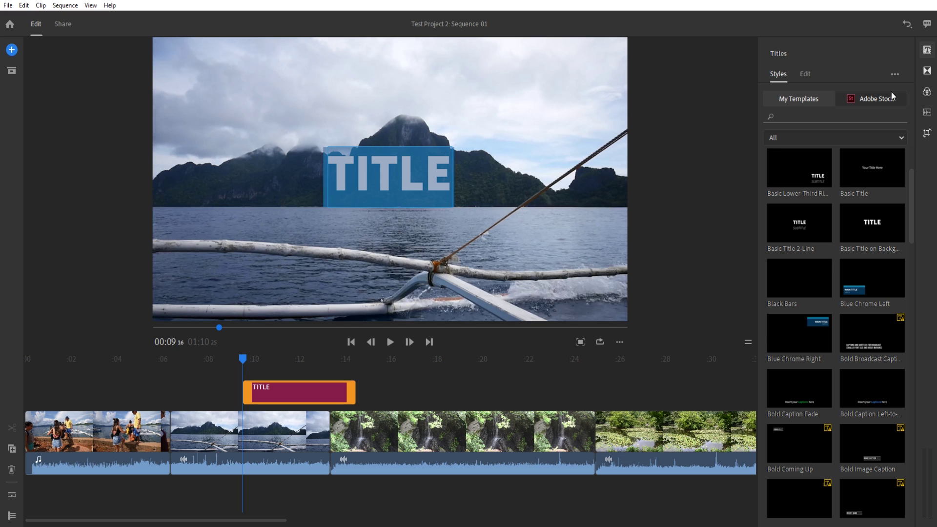
pyautogui.click(875, 97)
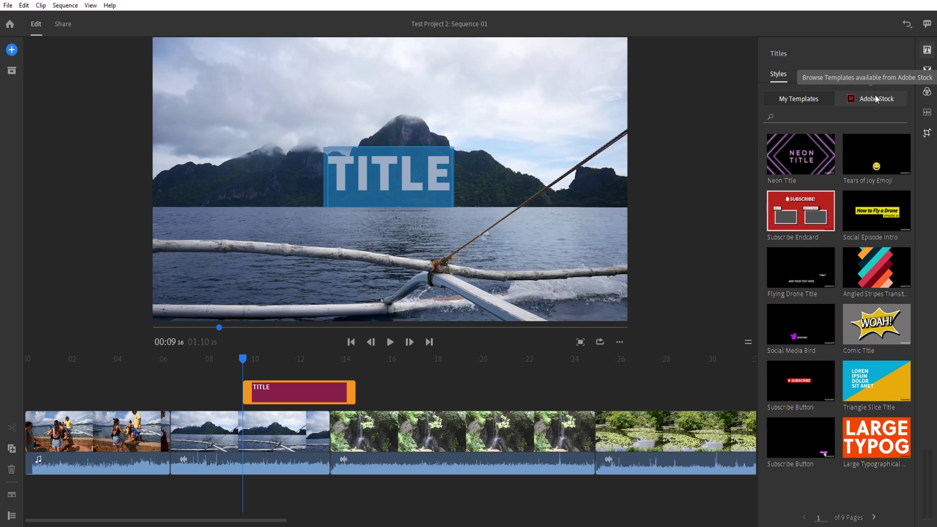
pyautogui.click(806, 95)
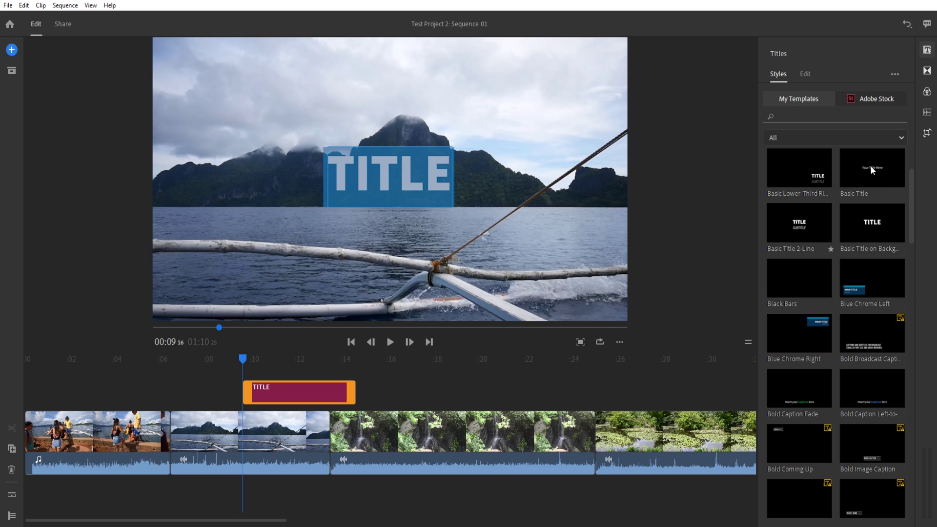
pyautogui.scroll(-2, 830, 293)
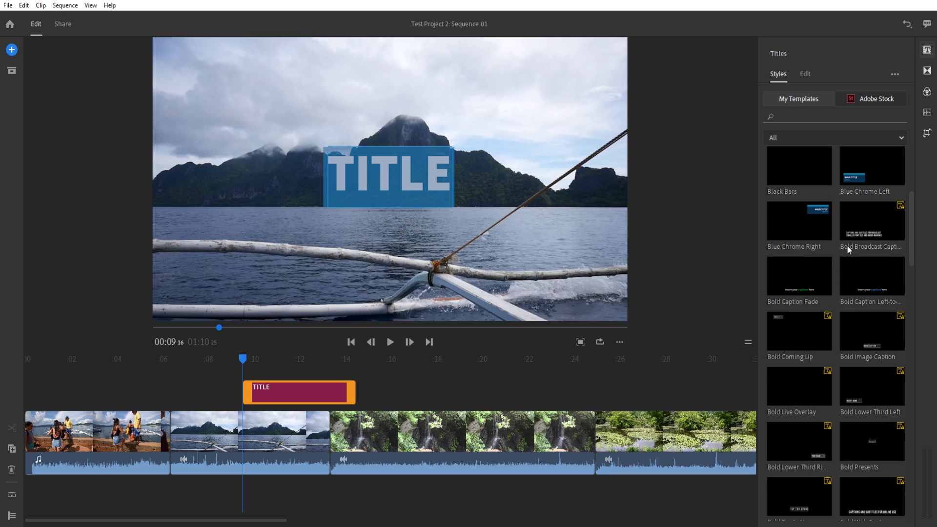
pyautogui.click(833, 213)
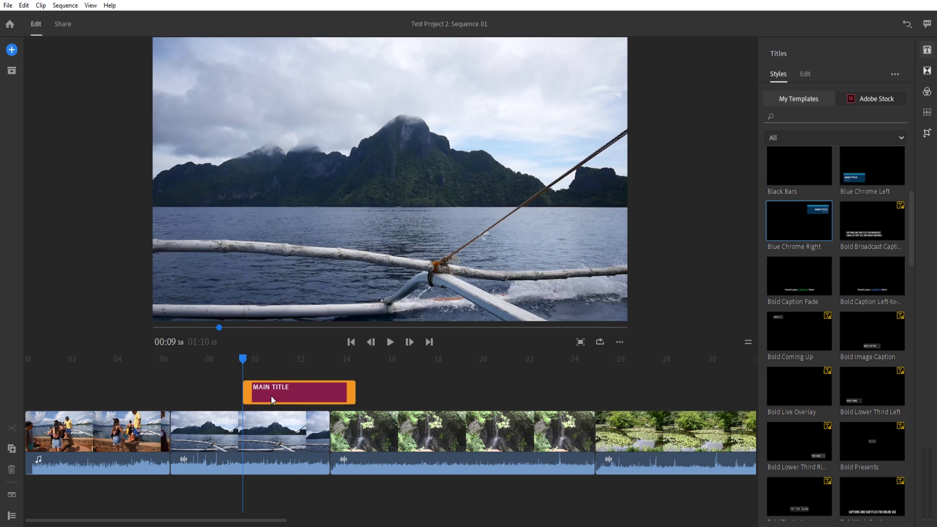
# Show the title at 00:12:02 and change its main text to "Boat Ride" and its subtitle to "Bahamas"
pyautogui.click(301, 359)
pyautogui.moveTo(300, 360); pyautogui.dragTo(301, 359)
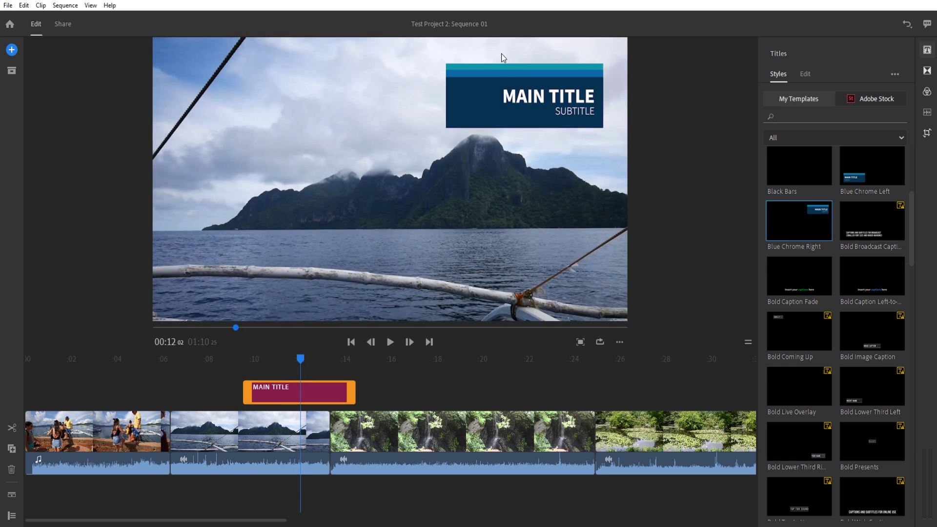
pyautogui.doubleClick(534, 93)
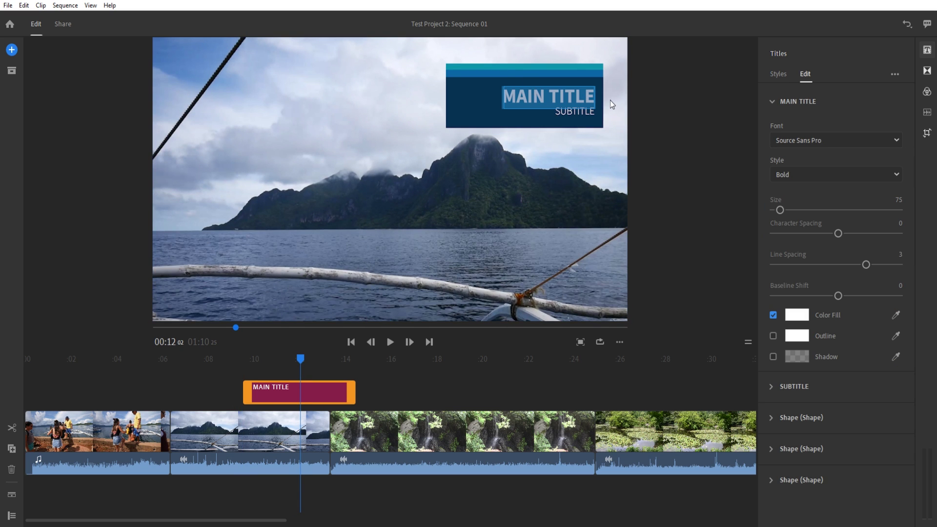
pyautogui.write('Boat Ride')
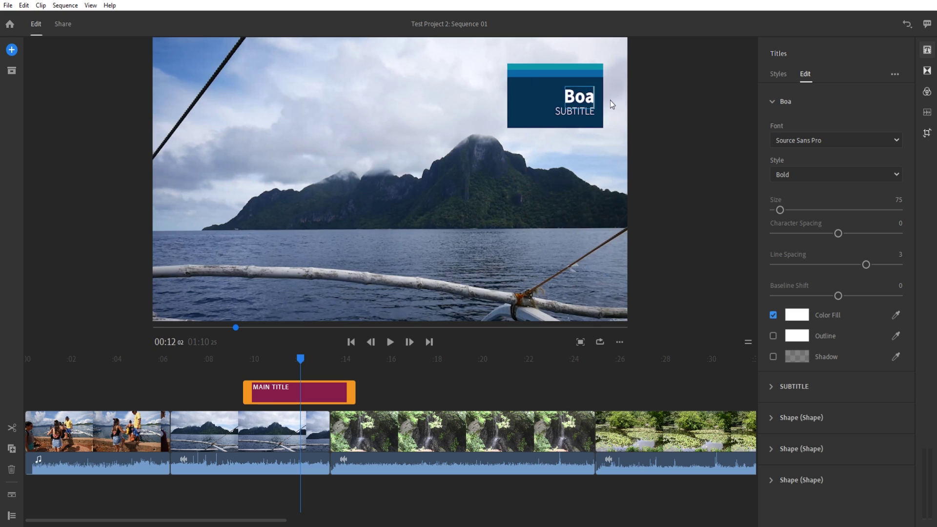
pyautogui.click(572, 126)
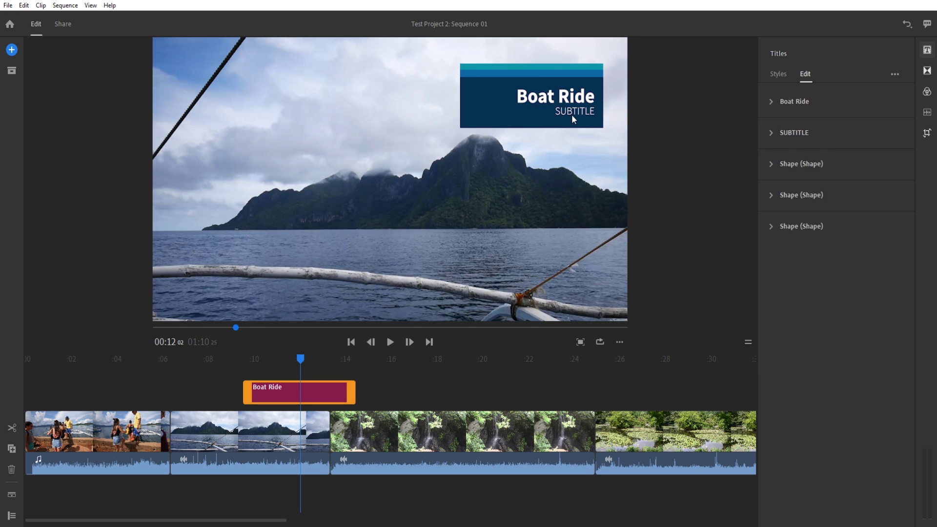
pyautogui.doubleClick(574, 112)
pyautogui.write('Bahamas')
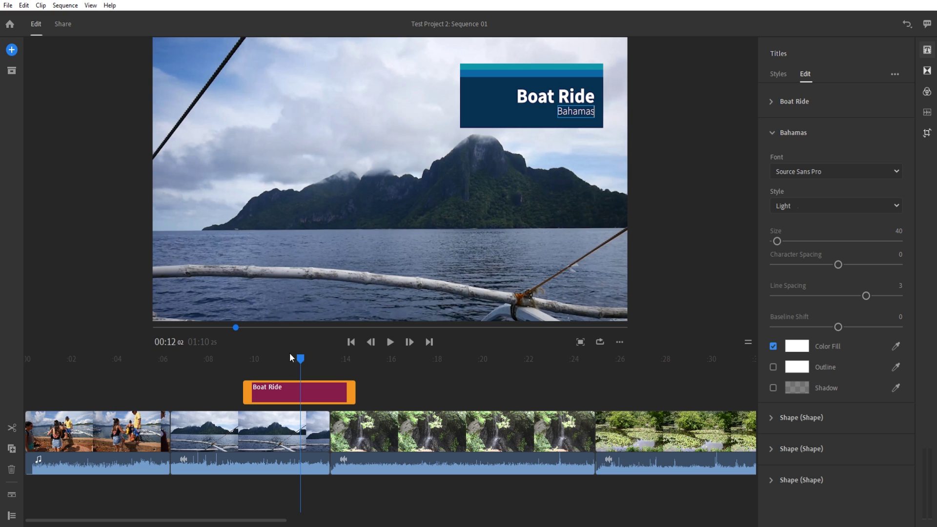
# Play back the Boat Ride title from its start and delete it from the timeline
pyautogui.click(242, 360)
pyautogui.press('space')
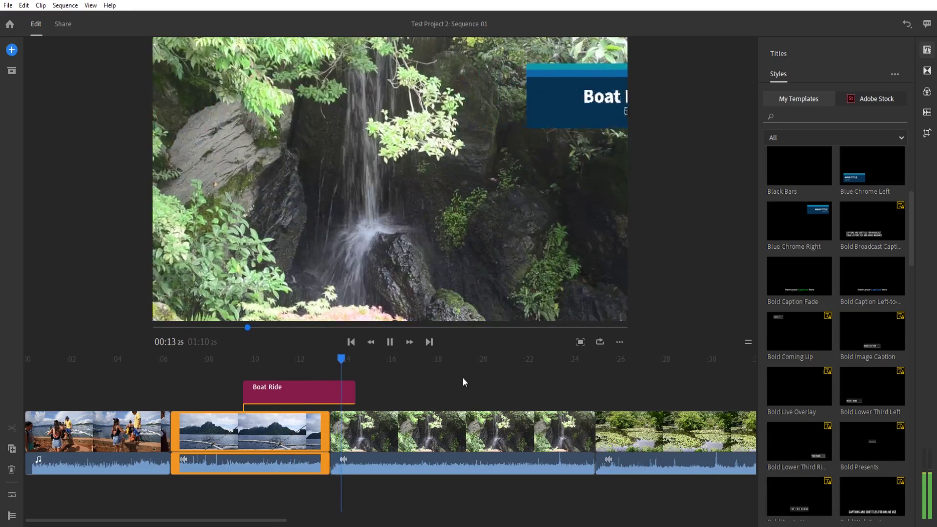
pyautogui.press('space')
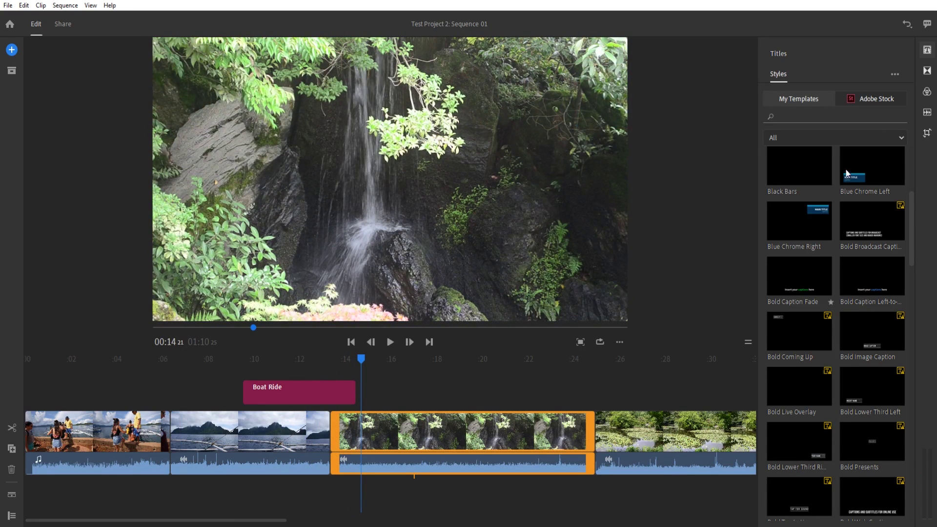
pyautogui.click(250, 392)
pyautogui.press('Delete')
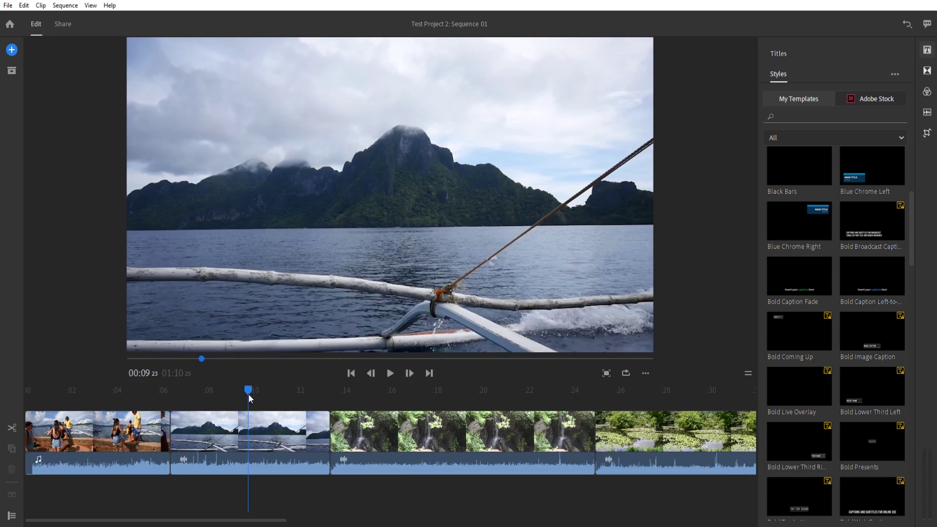
# Apply the Dip to Black transition to both ends of the boat clip
pyautogui.click(304, 450)
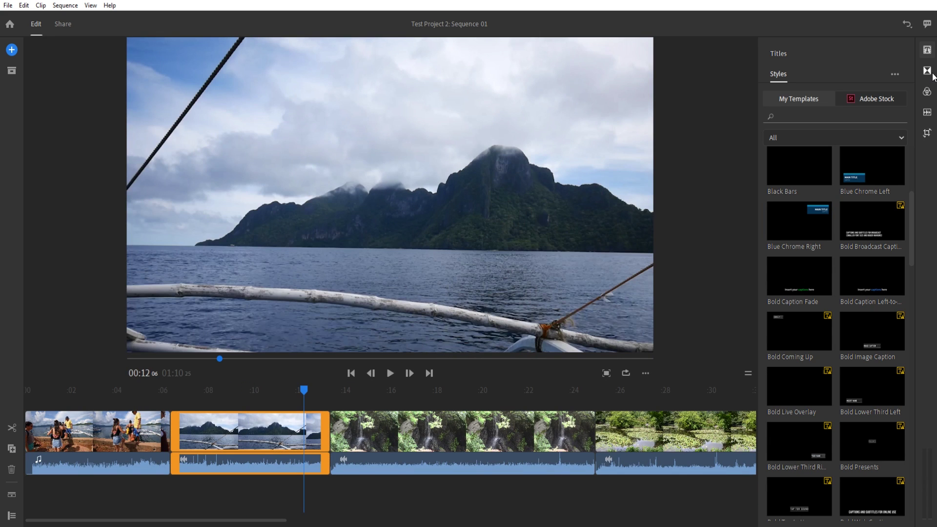
pyautogui.click(931, 73)
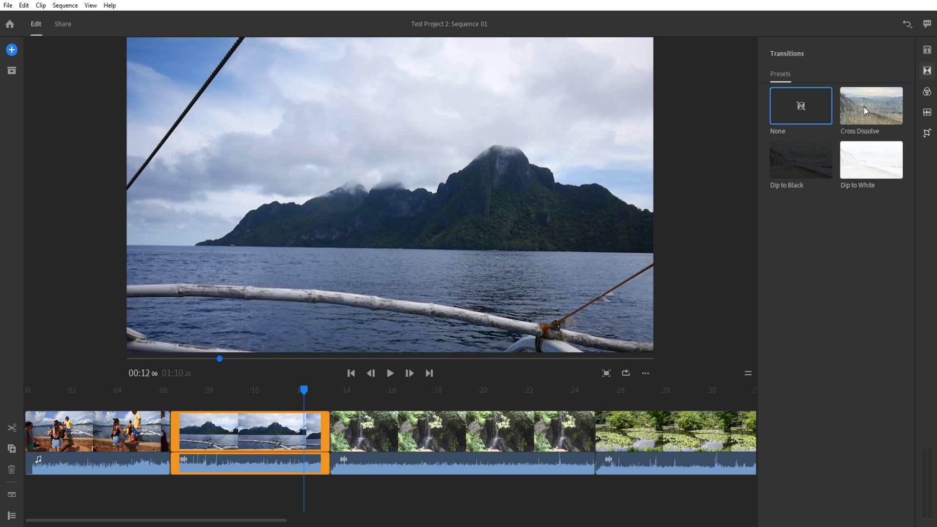
pyautogui.click(800, 163)
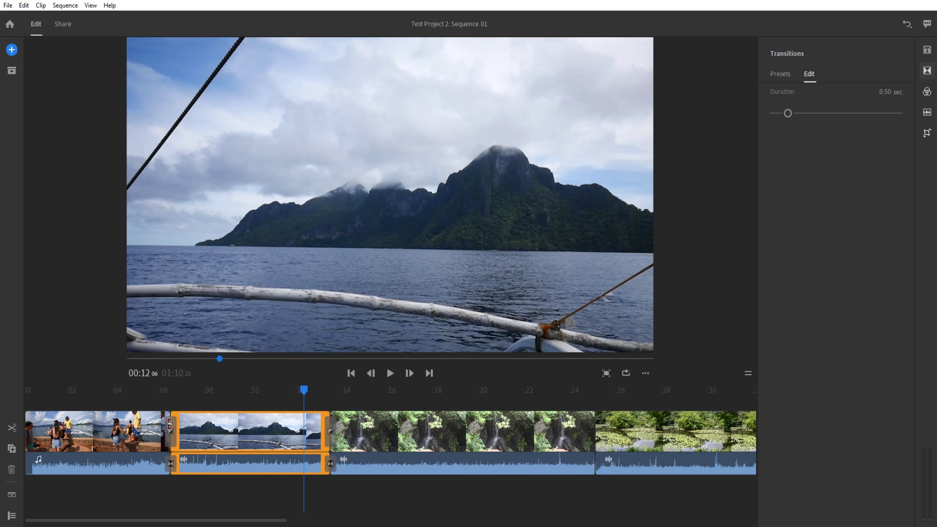
# Play back the Dip to Black transitions at the start and end of the boat clip
pyautogui.click(156, 396)
pyautogui.hotkey('alt', 'space')
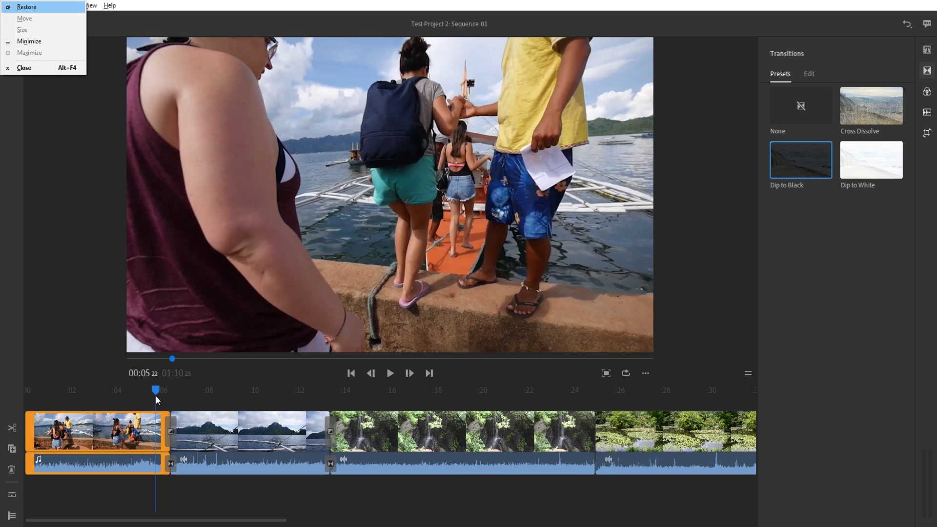
pyautogui.press('Escape')
pyautogui.press('space')
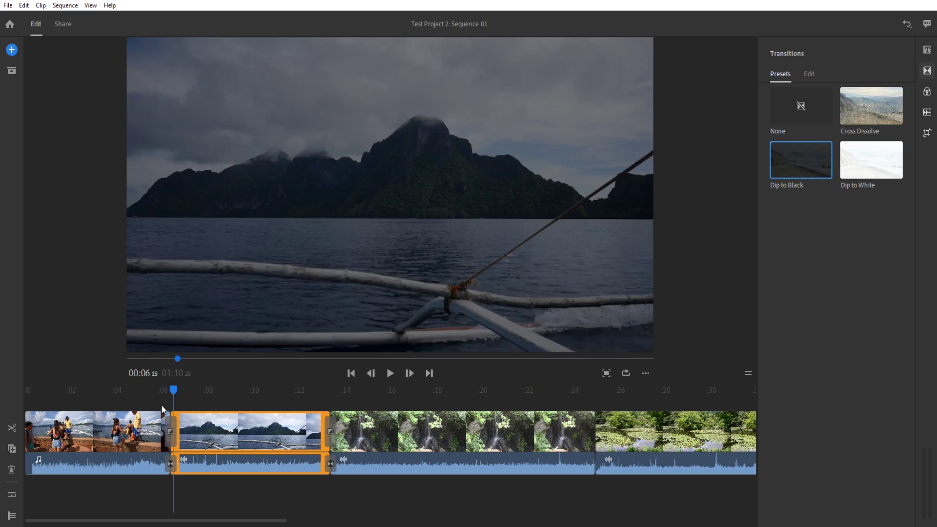
pyautogui.click(162, 406)
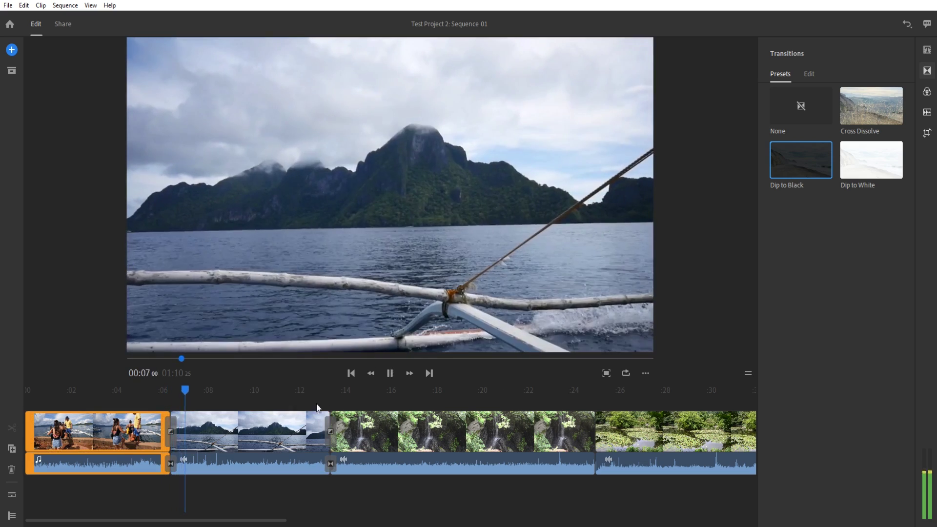
pyautogui.click(322, 414)
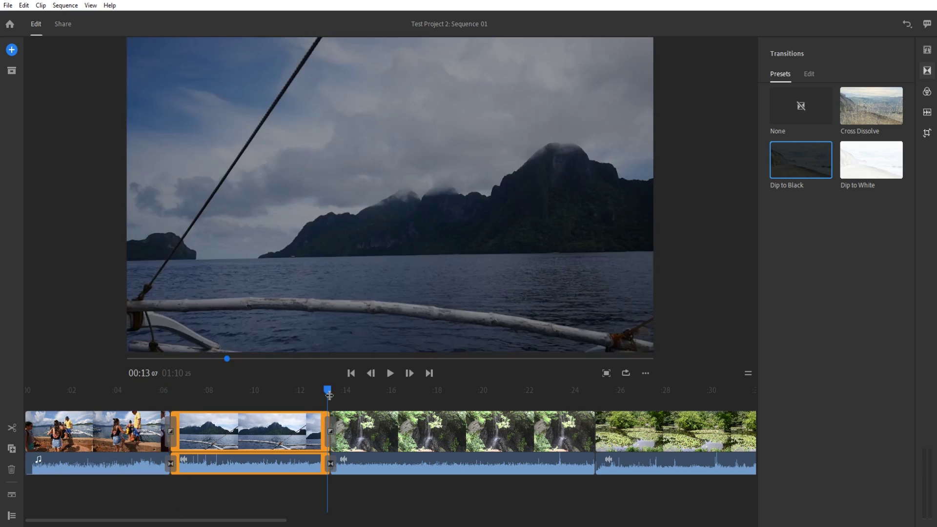
pyautogui.press('space')
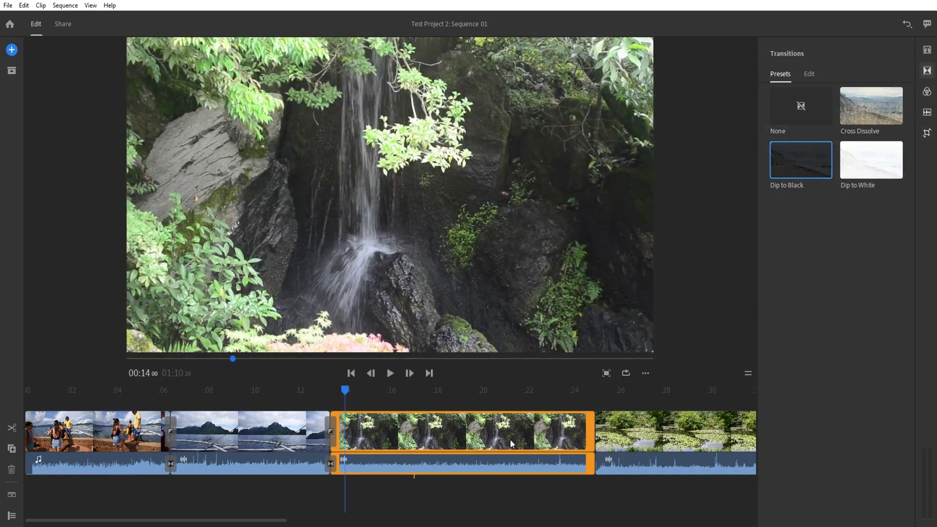
# Apply the Cross Dissolve transition to the lily pond clip and play back its cut with the waterfall clip
pyautogui.click(655, 429)
pyautogui.click(883, 96)
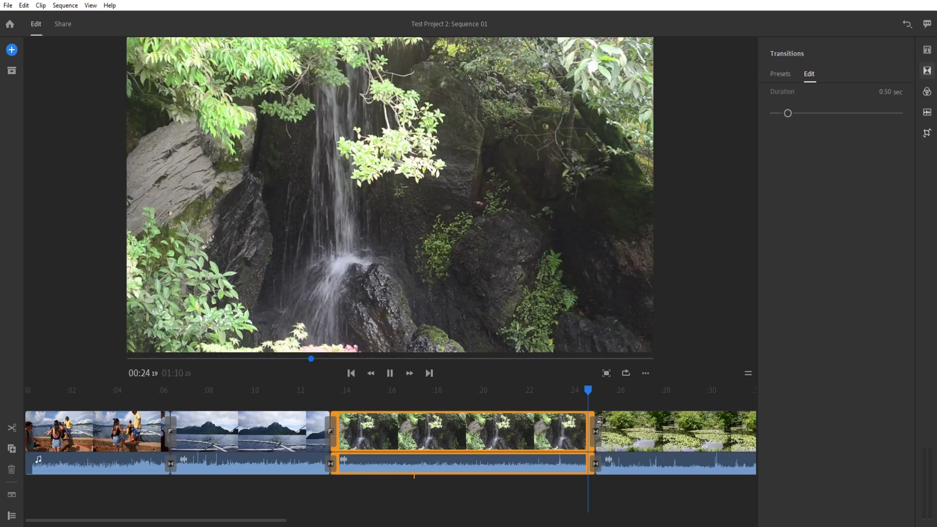
pyautogui.click(637, 423)
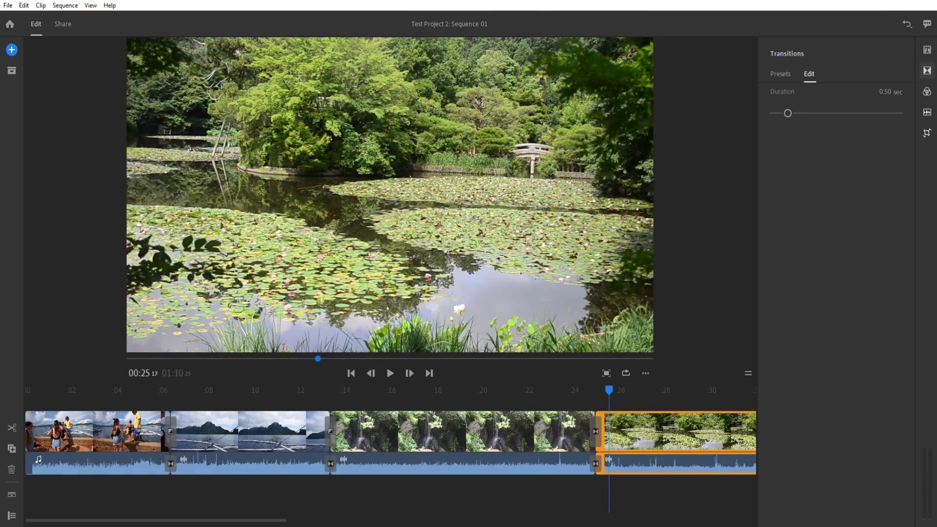
# Select all clips in the timeline and apply the Dip to Black transition to them
pyautogui.click(487, 449)
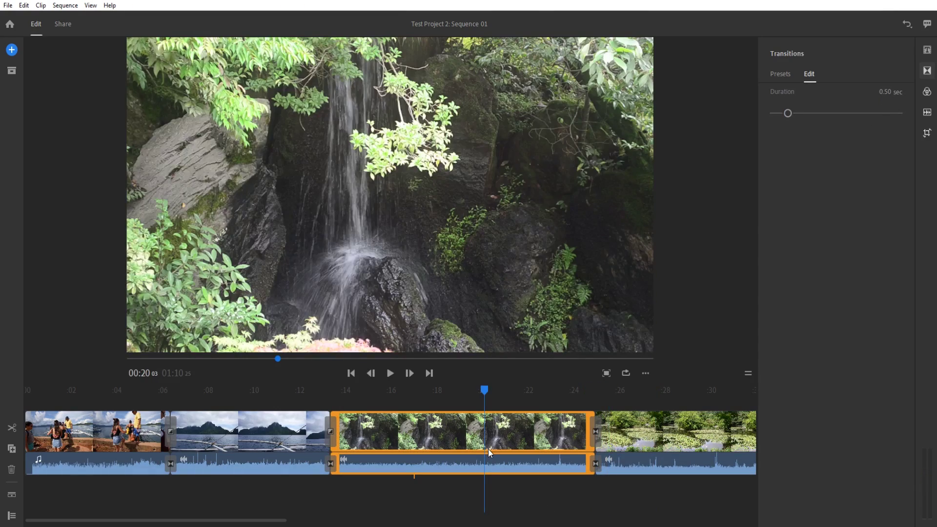
pyautogui.hotkey('ctrl', 'a')
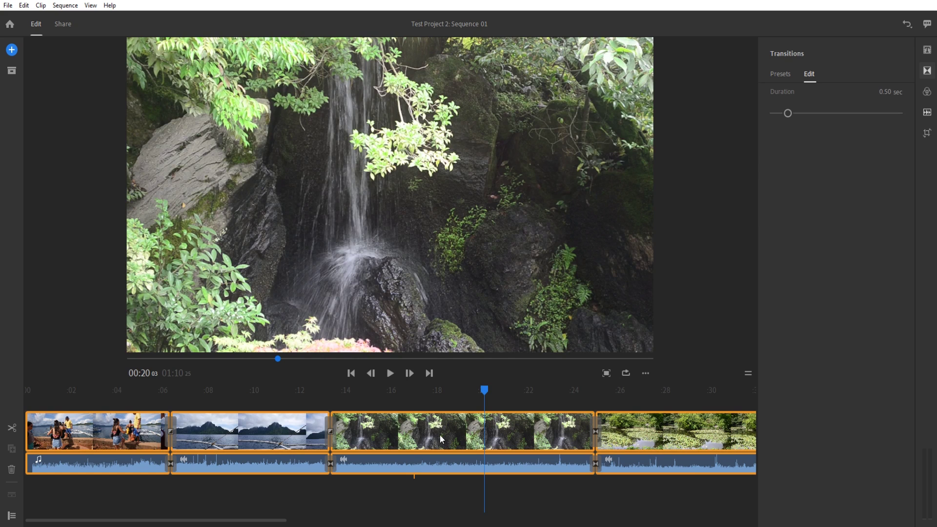
pyautogui.hscroll(10, 499, 430)
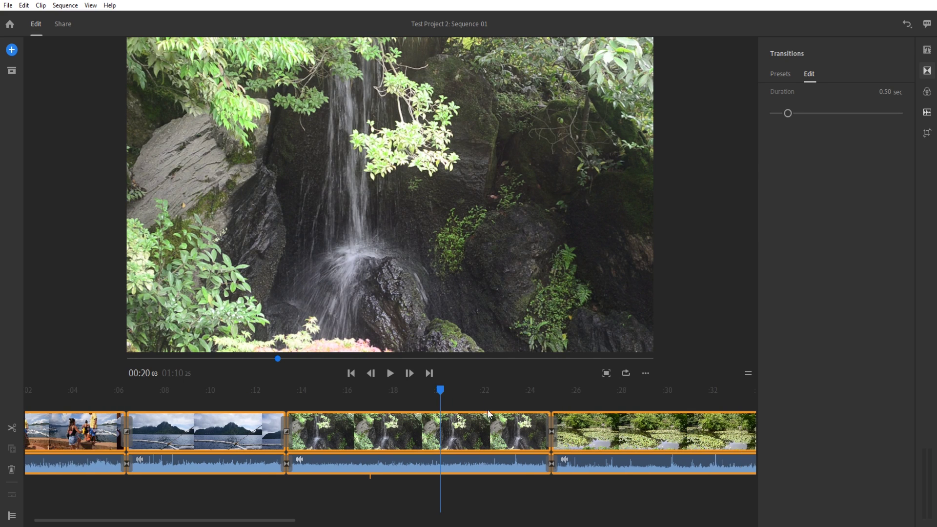
pyautogui.hscroll(-10, 501, 430)
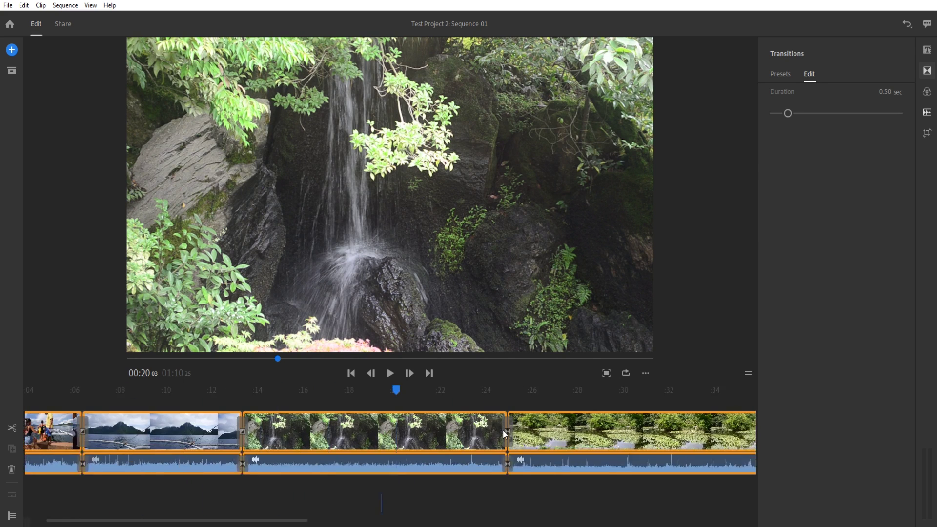
pyautogui.click(777, 75)
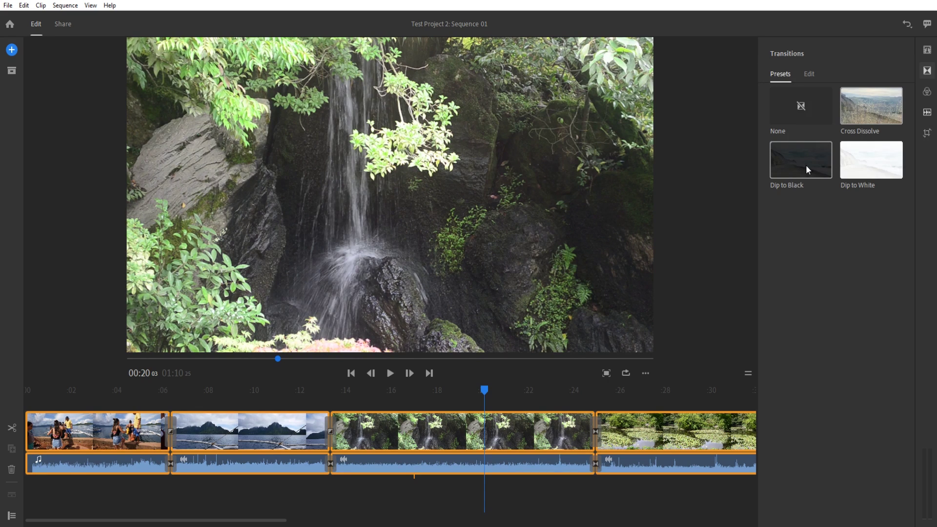
pyautogui.click(807, 167)
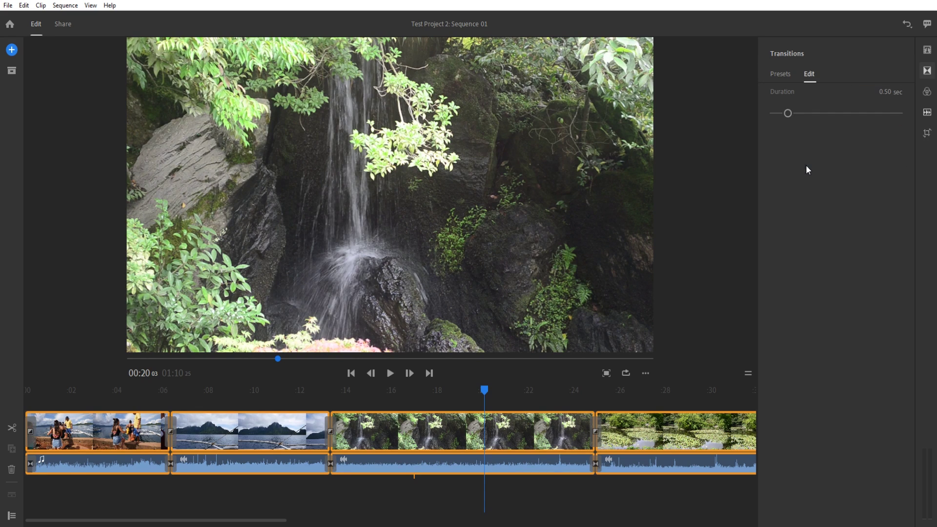
# Play back the Dip to Black transitions at the start and end of the short boat bow clip after the lily pond
pyautogui.moveTo(249, 520); pyautogui.dragTo(395, 511)
pyautogui.click(518, 395)
pyautogui.press('space')
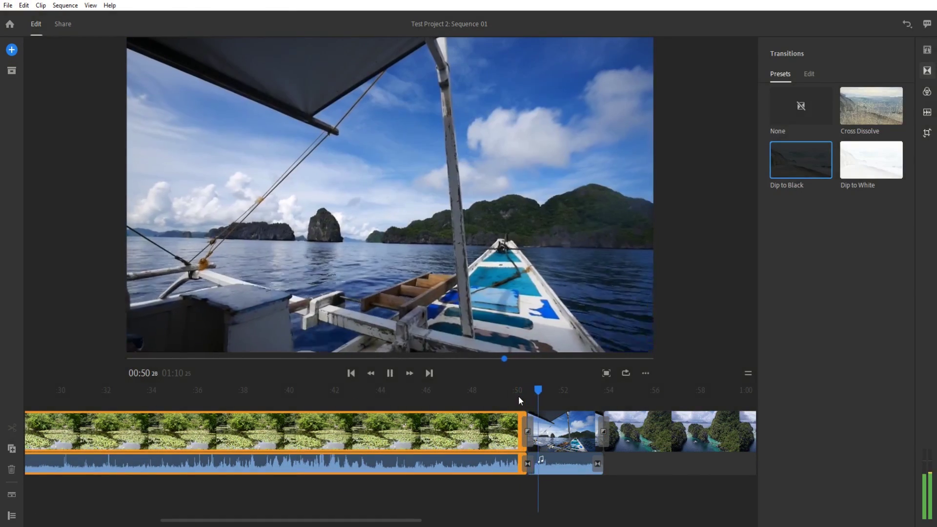
pyautogui.click(564, 431)
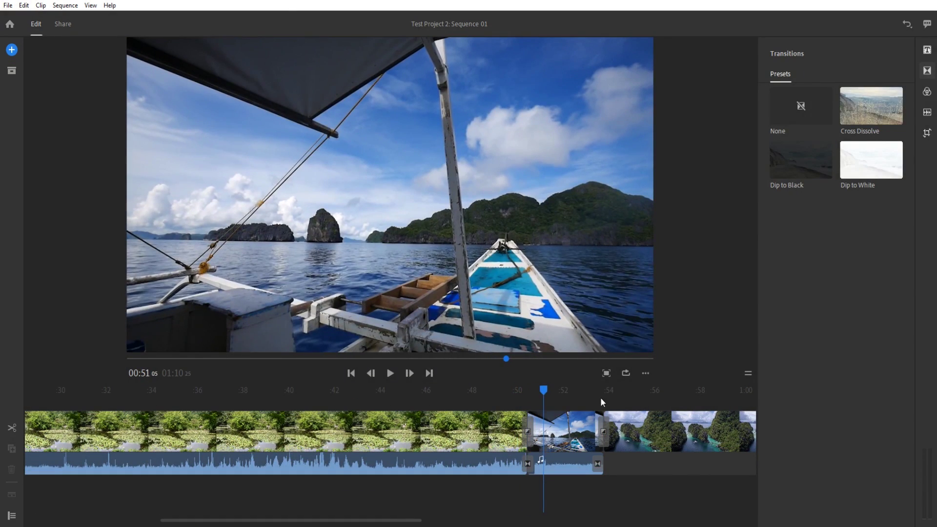
pyautogui.click(590, 393)
pyautogui.press('space')
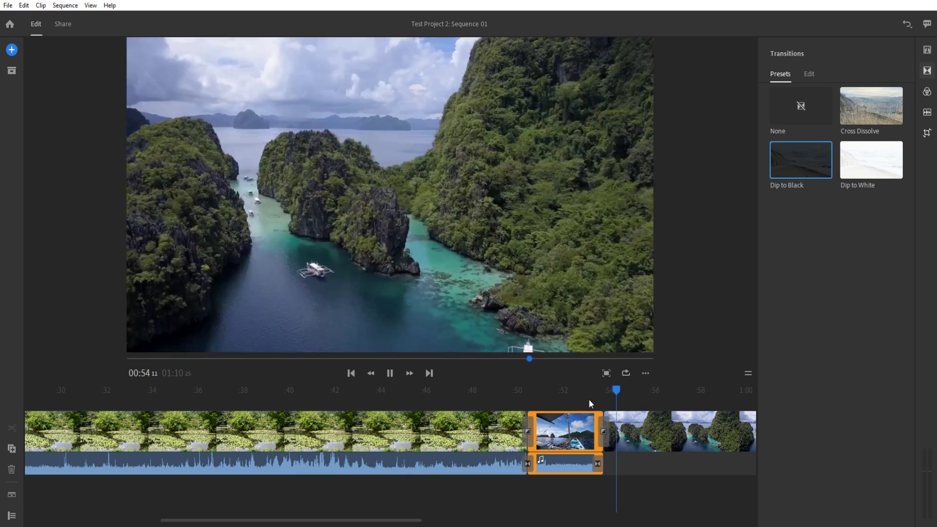
pyautogui.press('space')
# Play back the transition between the opening dock clip and the mountain clip
pyautogui.moveTo(326, 520); pyautogui.dragTo(190, 521)
pyautogui.click(154, 396)
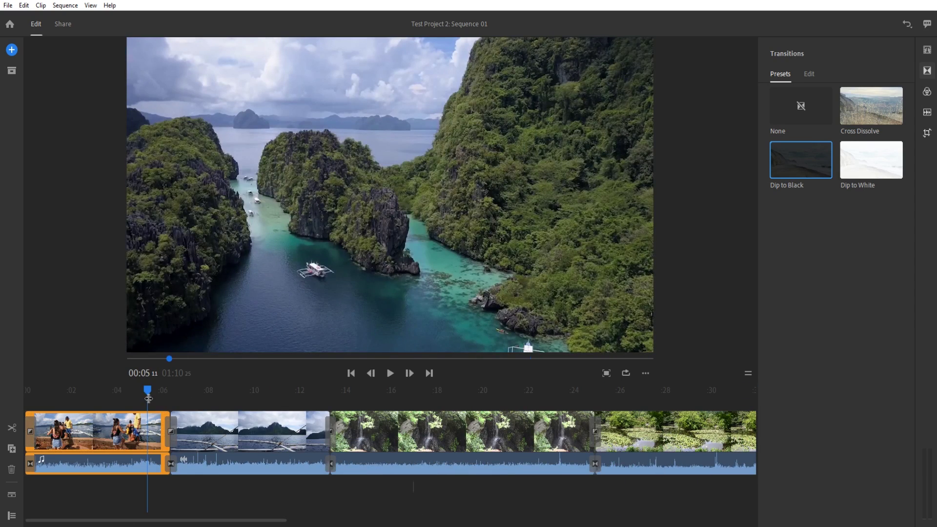
pyautogui.press('space')
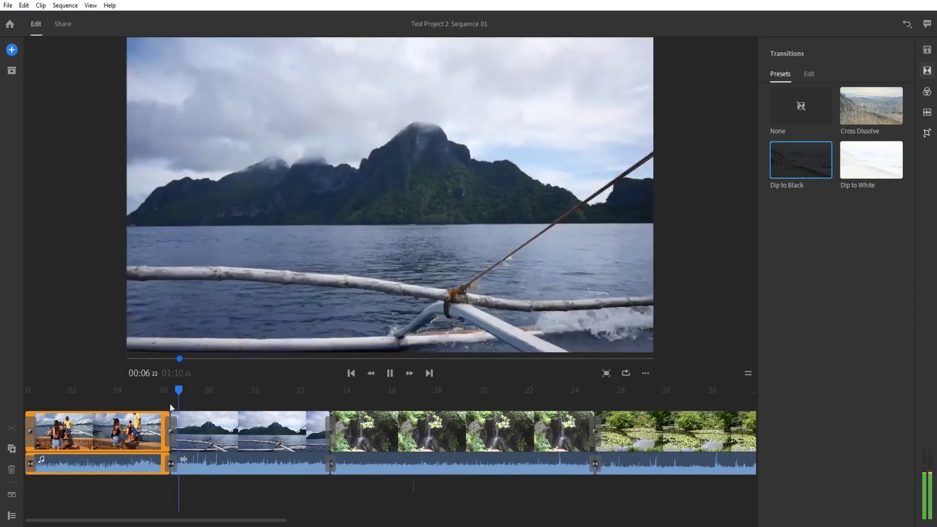
pyautogui.press('space')
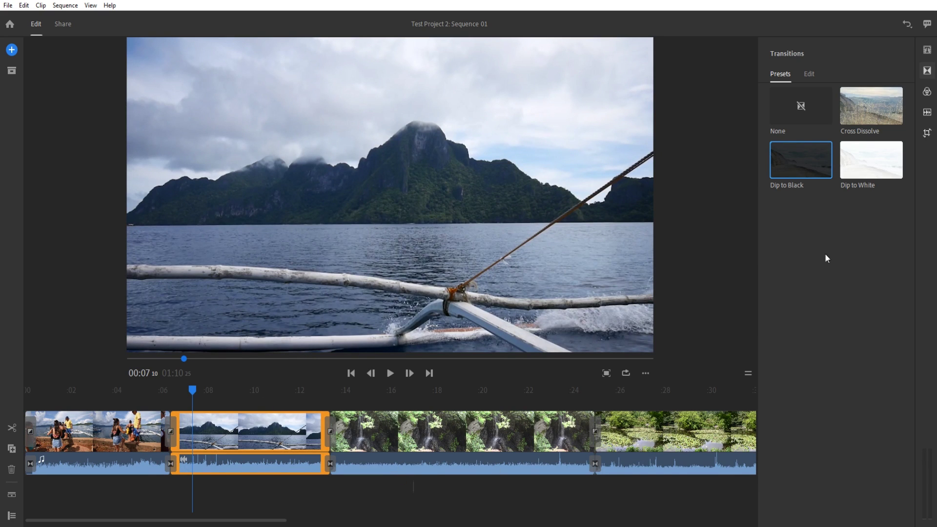
# Apply the SL Bleach color preset to the opening dock clip and set its intensity to 50
pyautogui.click(927, 91)
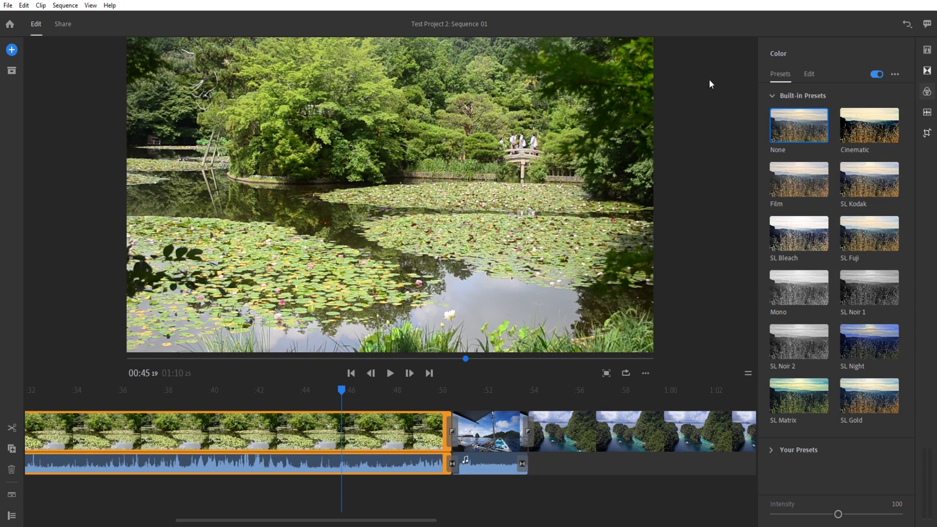
pyautogui.moveTo(390, 521); pyautogui.dragTo(219, 522)
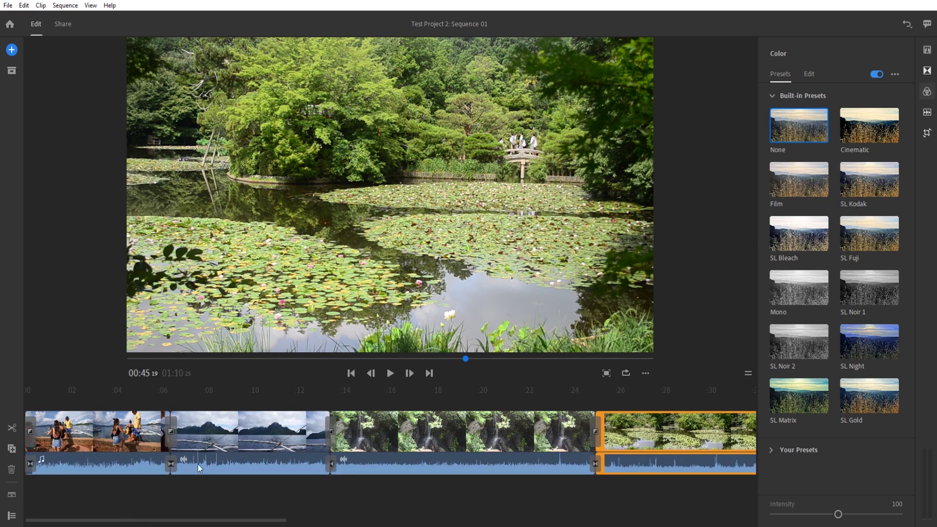
pyautogui.click(435, 432)
pyautogui.click(240, 432)
pyautogui.click(127, 437)
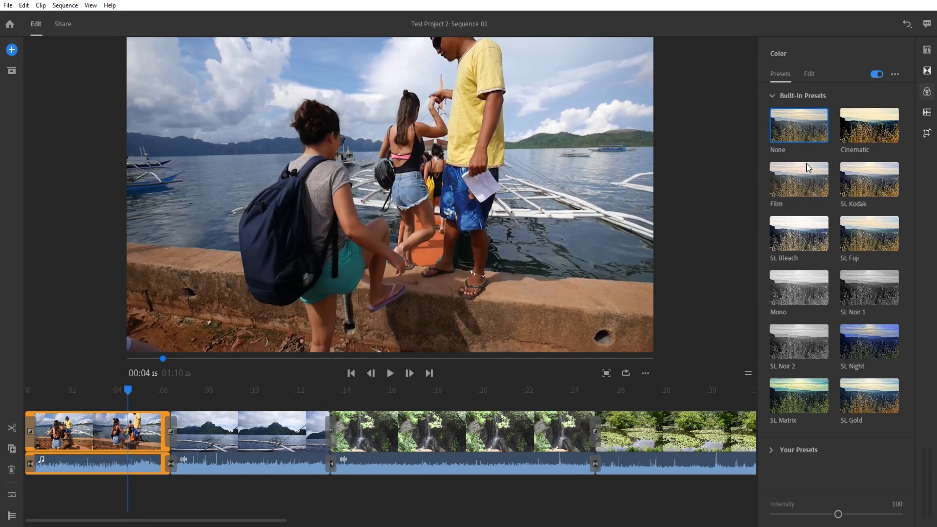
pyautogui.click(804, 182)
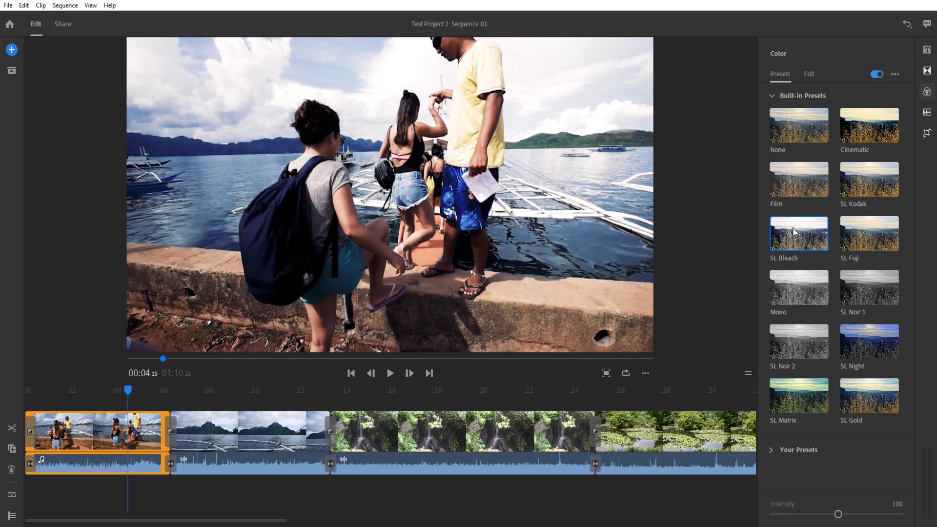
pyautogui.click(845, 177)
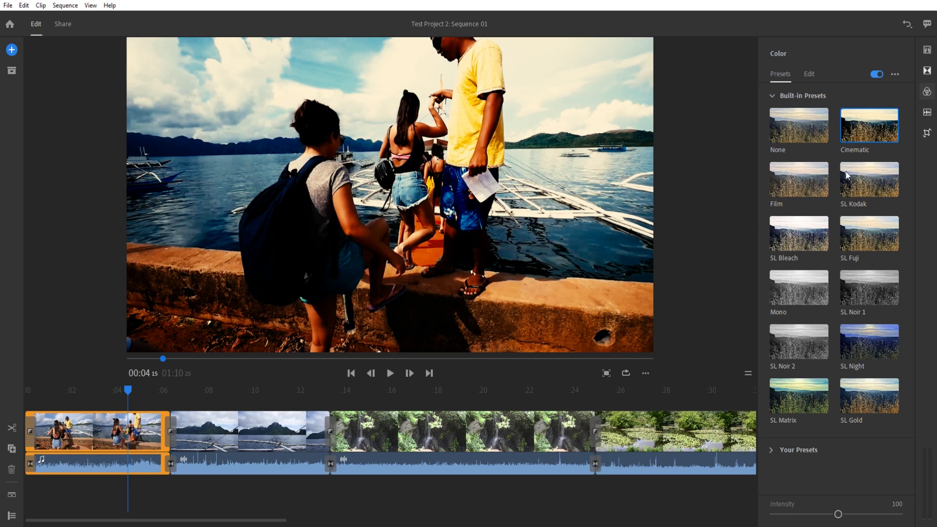
pyautogui.click(859, 150)
pyautogui.click(798, 230)
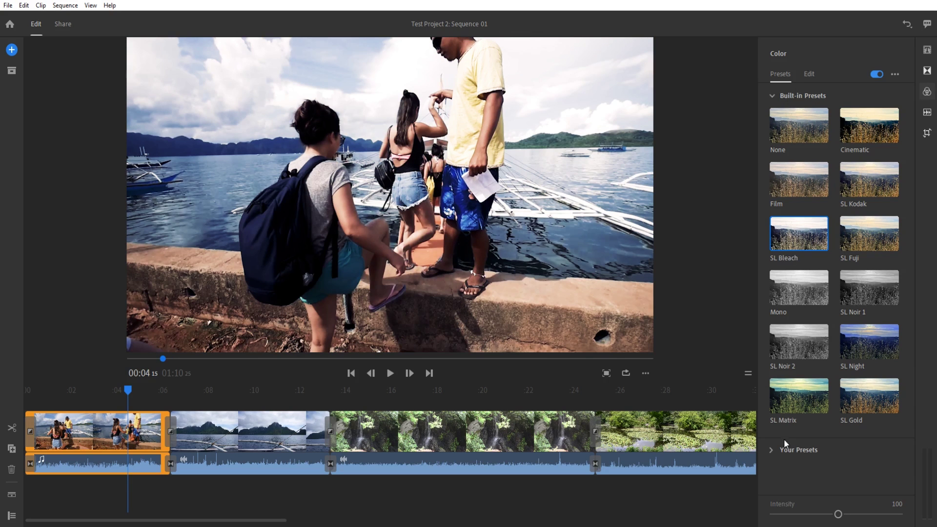
pyautogui.moveTo(838, 514); pyautogui.dragTo(805, 514)
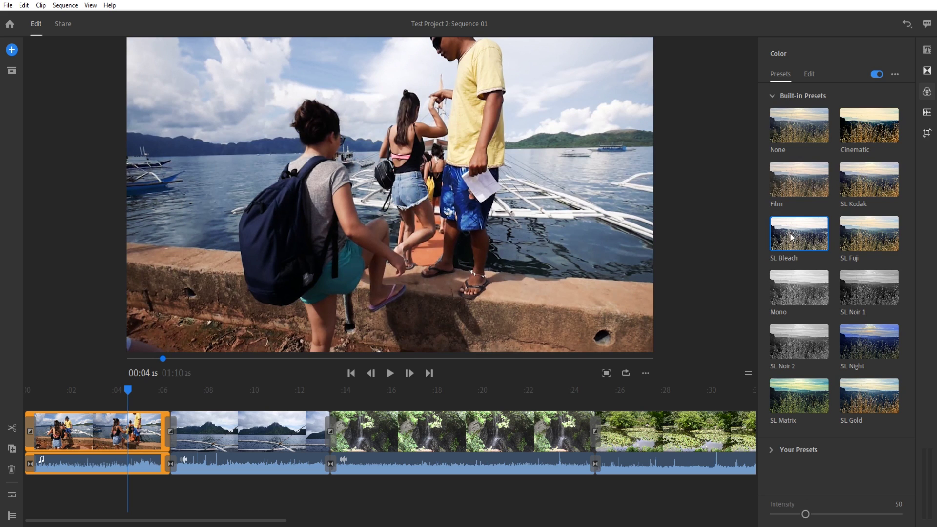
# Add a vignette to the opening dock clip with an amount of -2.13 and return to the color presets
pyautogui.click(808, 74)
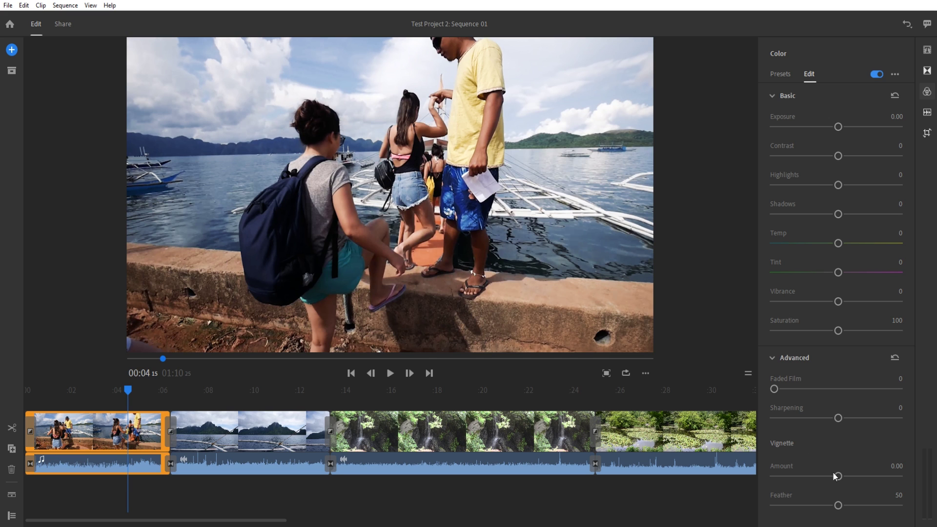
pyautogui.moveTo(843, 474); pyautogui.dragTo(798, 476)
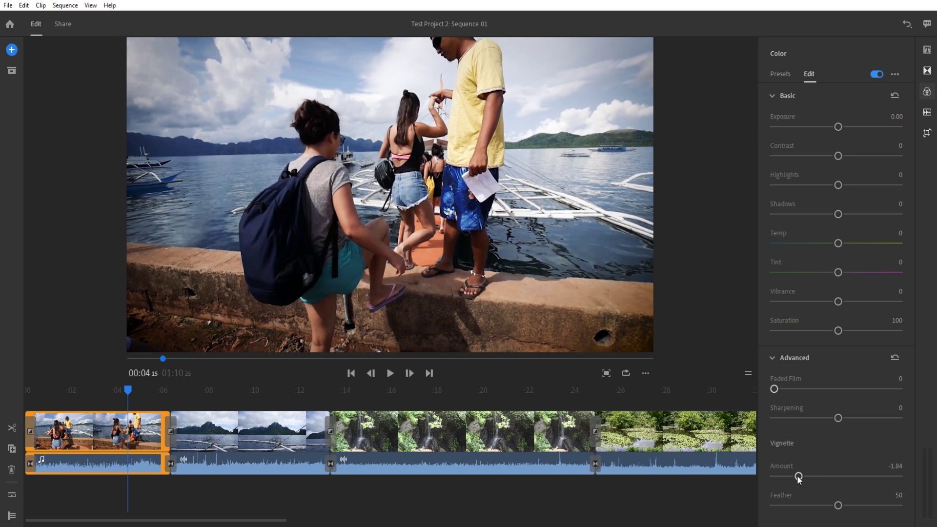
pyautogui.moveTo(799, 476)
pyautogui.mouseDown()
pyautogui.moveTo(880, 478)
pyautogui.moveTo(794, 473)
pyautogui.moveTo(806, 461)
pyautogui.moveTo(792, 473)
pyautogui.mouseUp()
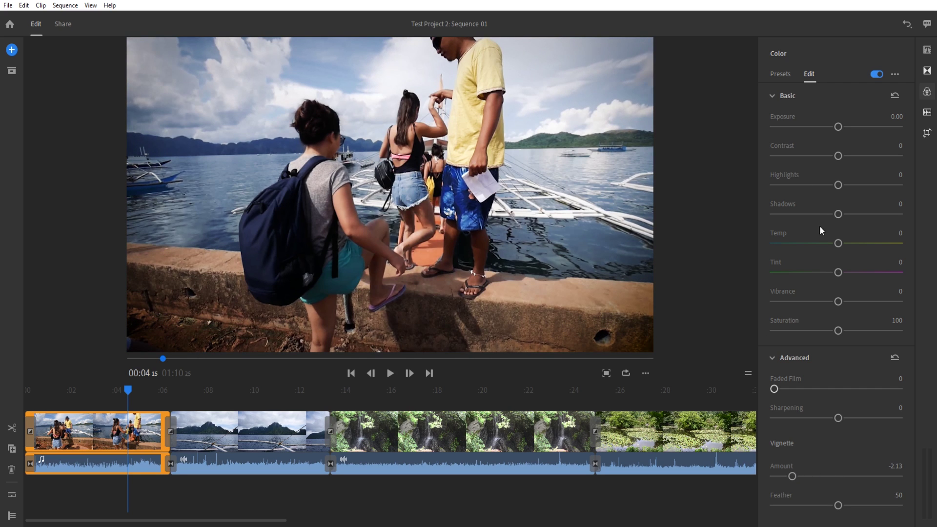
pyautogui.click(783, 75)
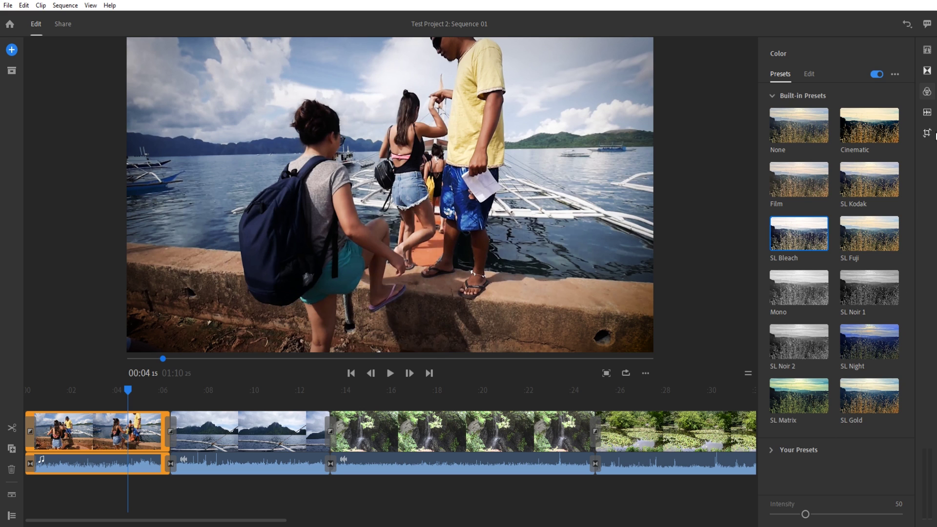
# Try a clip volume of 52 on the mountain clip, reset its basic audio settings, and briefly expand the timeline audio
pyautogui.click(927, 113)
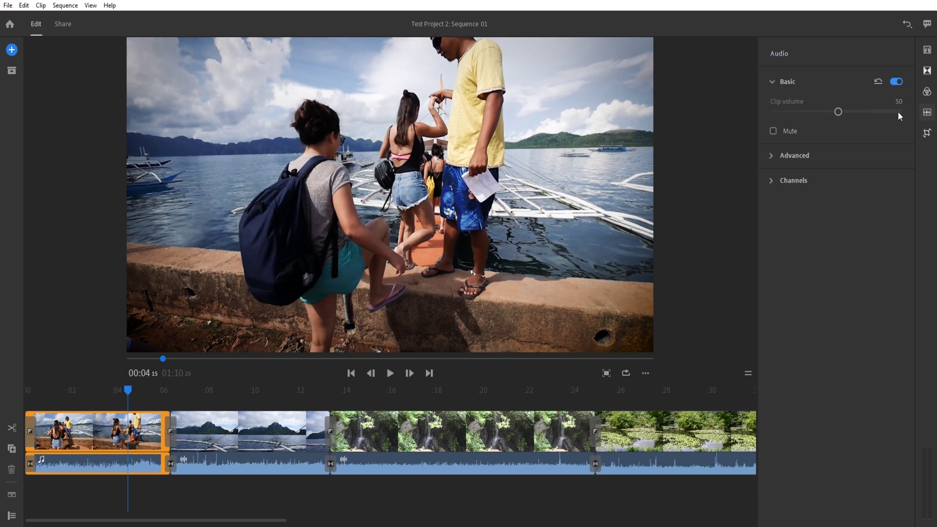
pyautogui.click(237, 439)
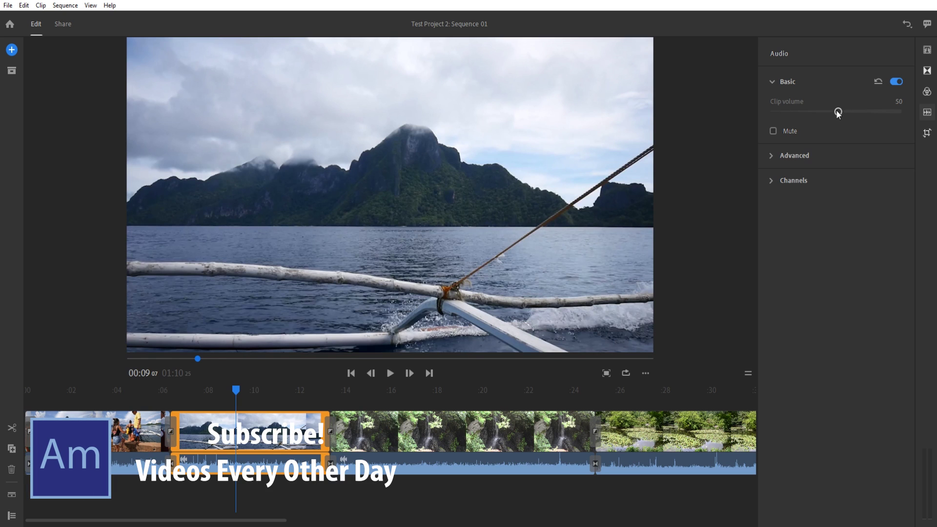
pyautogui.moveTo(849, 112)
pyautogui.mouseDown()
pyautogui.moveTo(889, 112)
pyautogui.moveTo(775, 112)
pyautogui.moveTo(839, 111)
pyautogui.mouseUp()
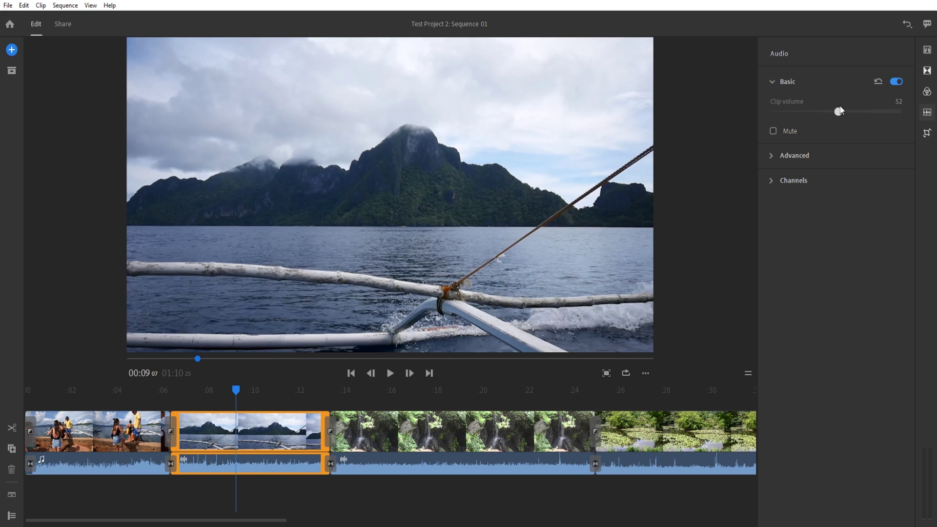
pyautogui.click(877, 83)
pyautogui.click(10, 495)
pyautogui.click(10, 496)
# Review the mountain clip's audio type options and toggle its left and right channels off and back on
pyautogui.click(807, 158)
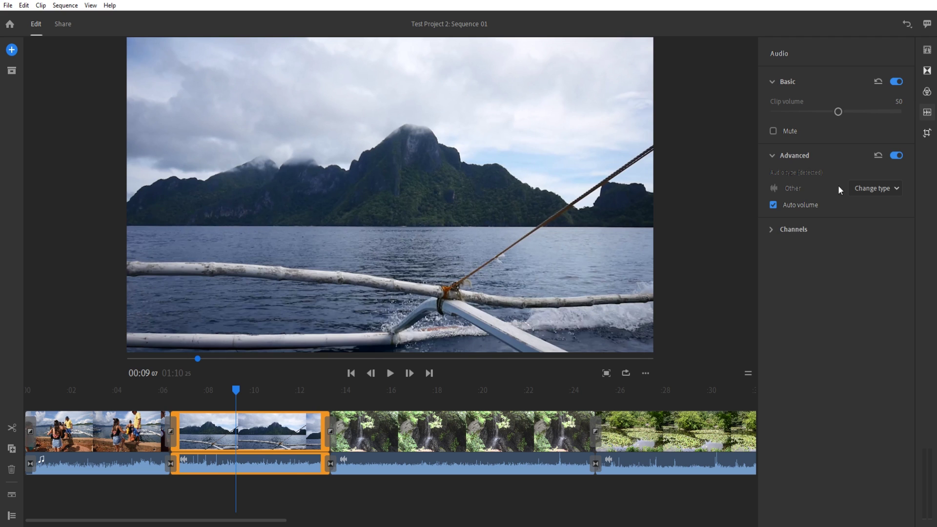
pyautogui.click(883, 188)
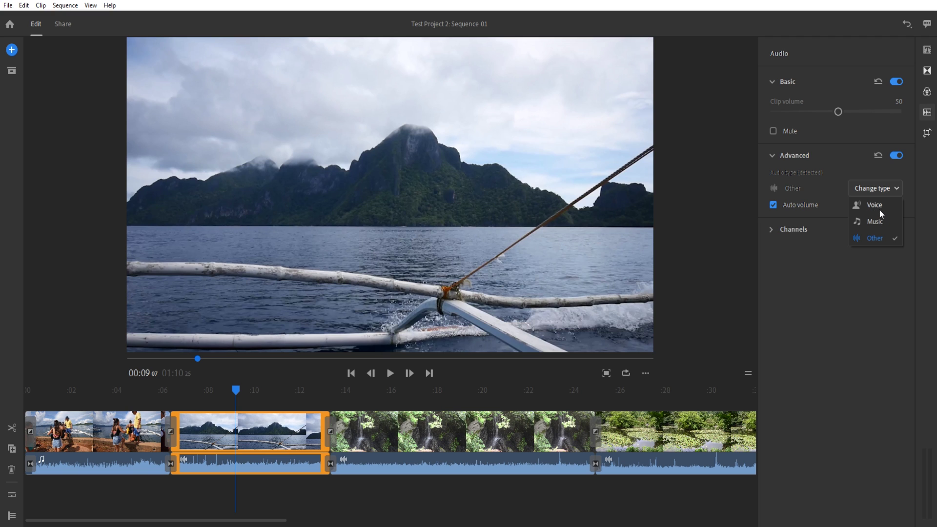
pyautogui.click(803, 229)
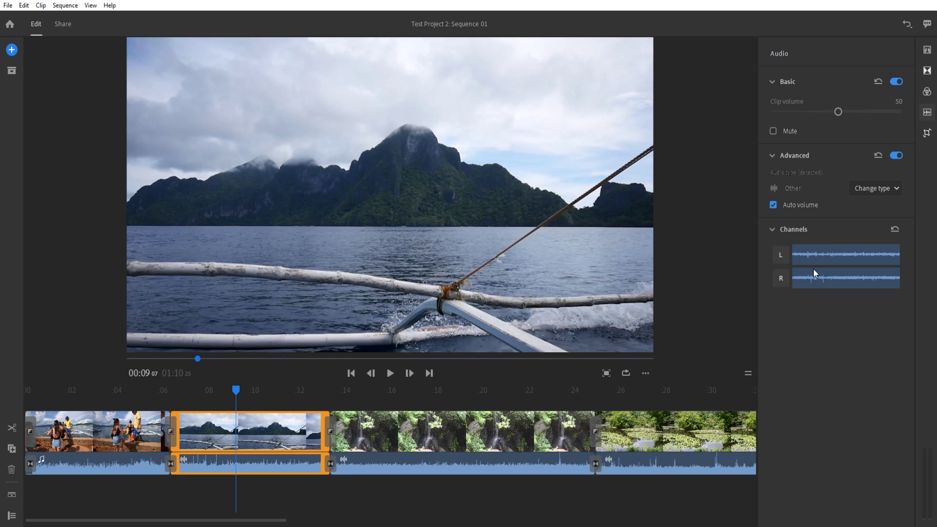
pyautogui.click(786, 253)
pyautogui.click(783, 253)
pyautogui.click(783, 273)
pyautogui.click(783, 272)
pyautogui.click(784, 230)
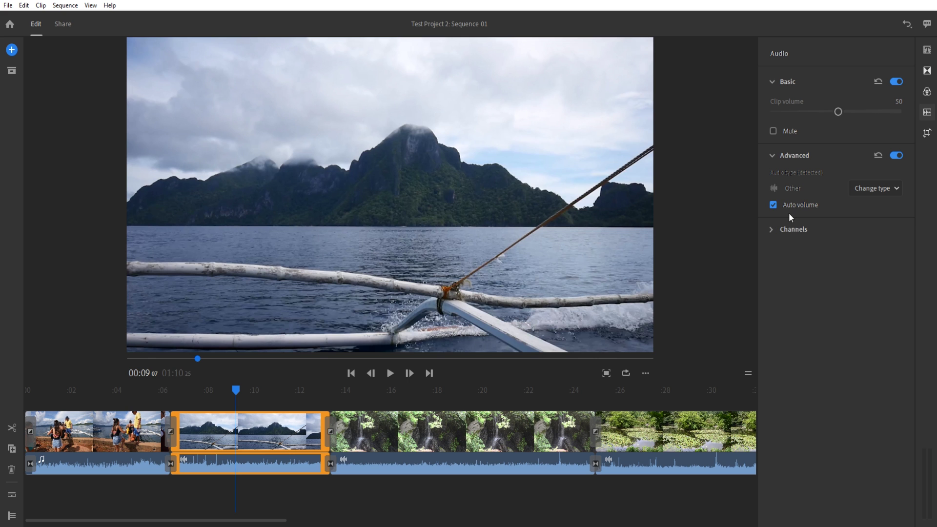
# Try shifting the waterfall clip to horizontal position 189 with Transform, and undo the move
pyautogui.click(928, 133)
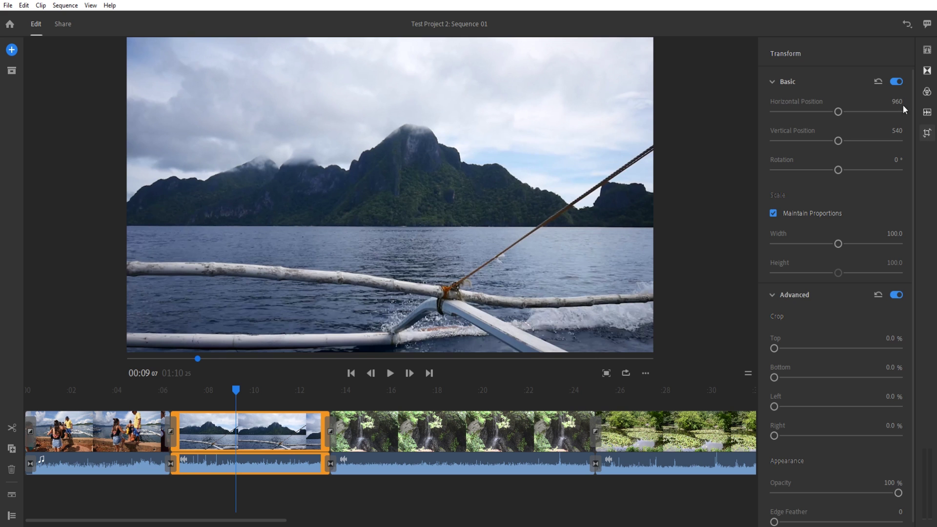
pyautogui.click(424, 424)
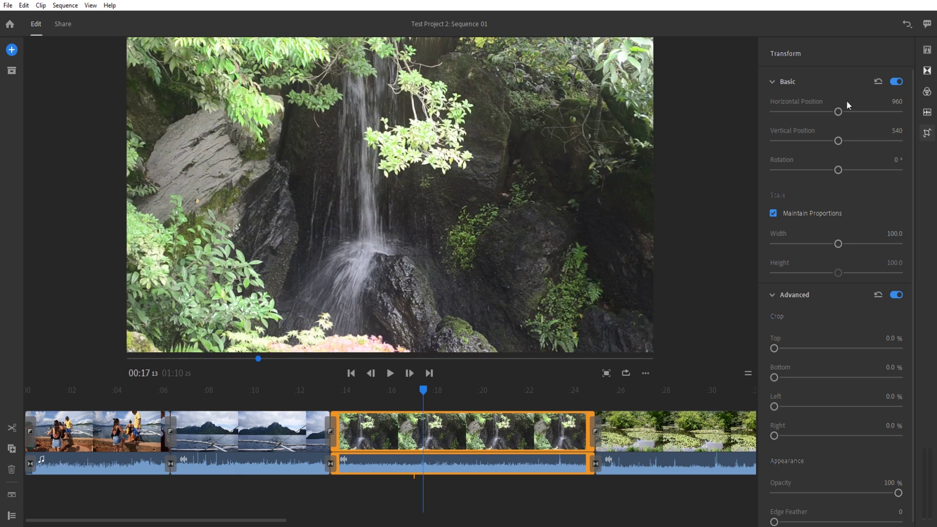
pyautogui.moveTo(838, 111); pyautogui.dragTo(811, 111)
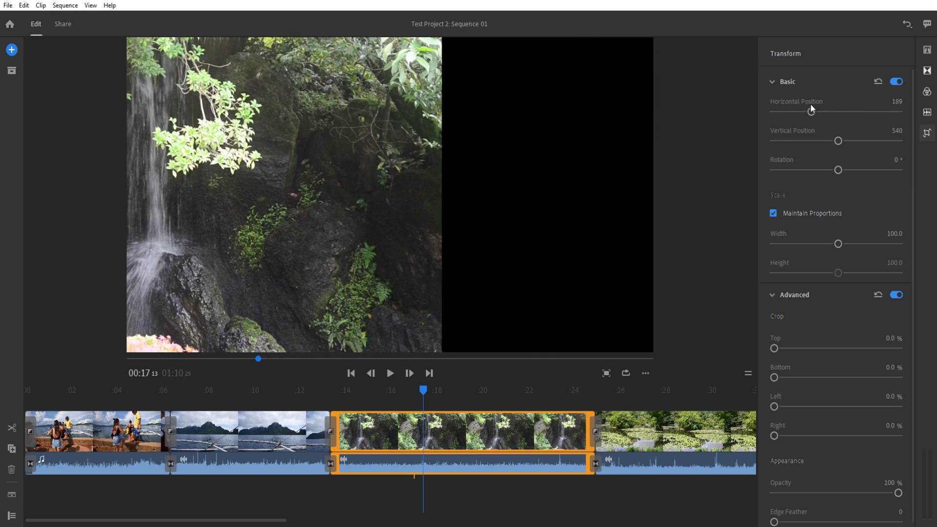
pyautogui.hotkey('ctrl', 'z')
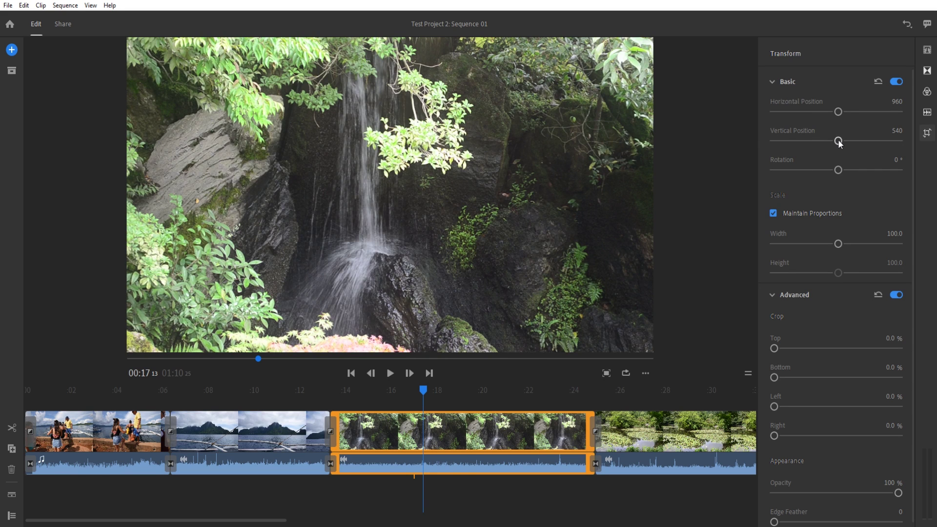
# Scale the waterfall clip down to 85.8 with its proportions maintained
pyautogui.moveTo(839, 142); pyautogui.dragTo(838, 170)
pyautogui.moveTo(838, 245)
pyautogui.mouseDown()
pyautogui.moveTo(861, 247)
pyautogui.moveTo(784, 245)
pyautogui.moveTo(828, 244)
pyautogui.mouseUp()
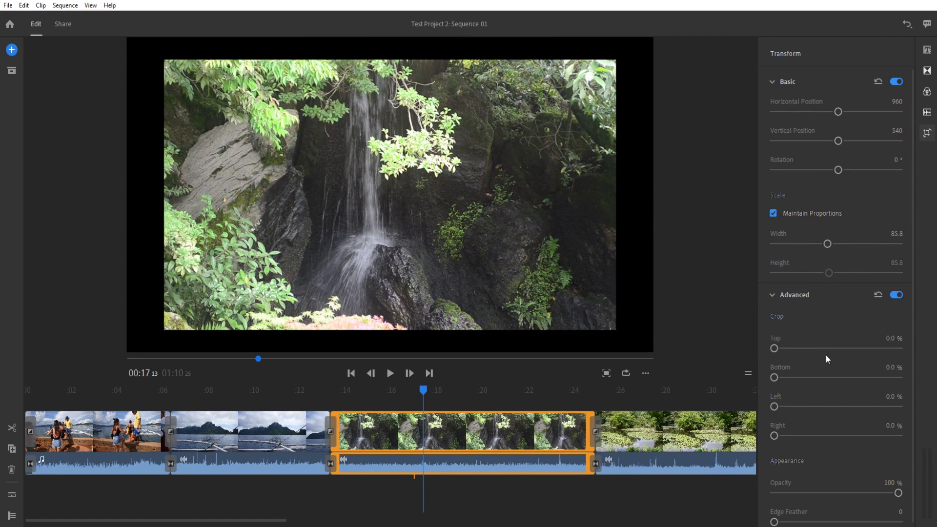
# Scale the waterfall clip up to 100.8 with its proportions maintained
pyautogui.scroll(-1, 830, 353)
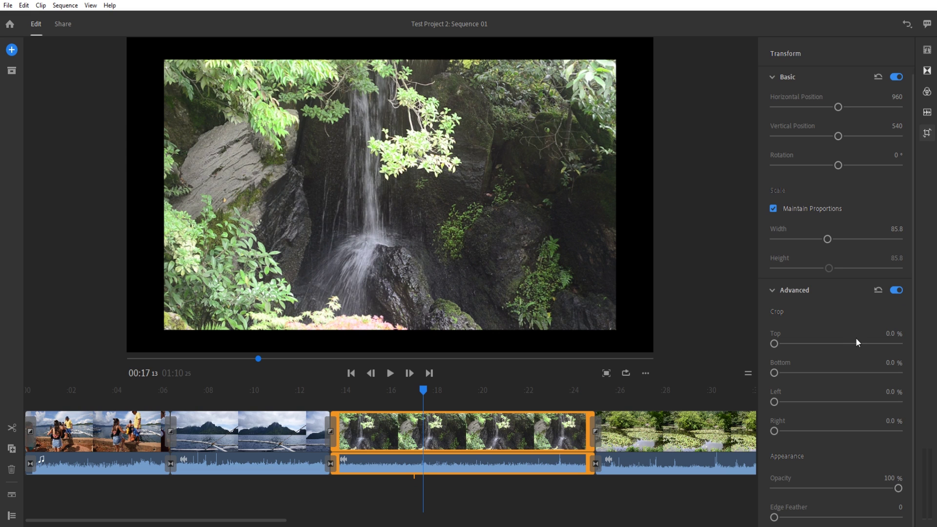
pyautogui.moveTo(833, 239); pyautogui.dragTo(837, 239)
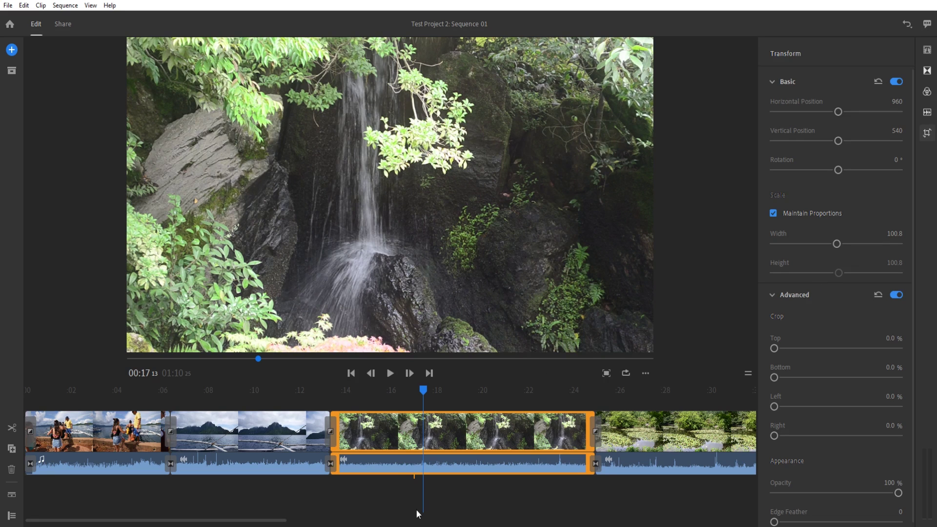
# Review the transition presets, title templates and audio controls, and return to the Transform settings
pyautogui.click(927, 69)
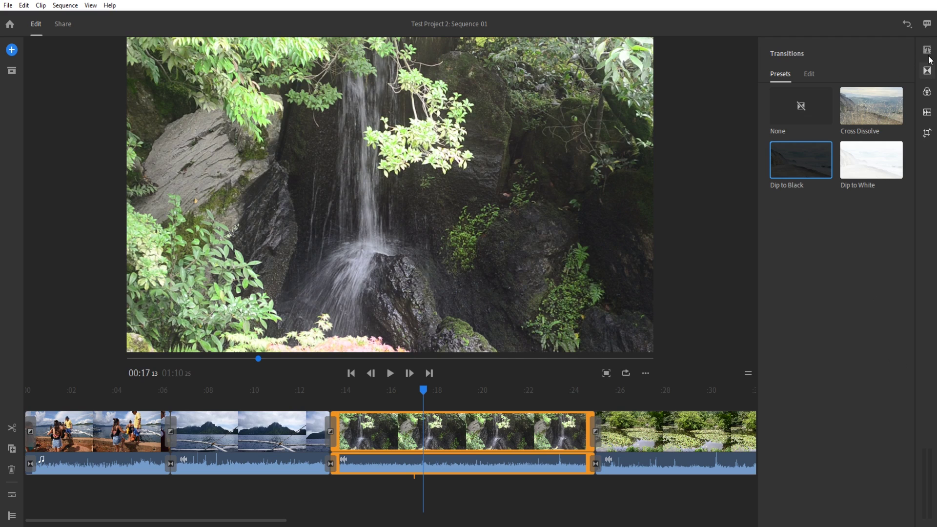
pyautogui.click(927, 50)
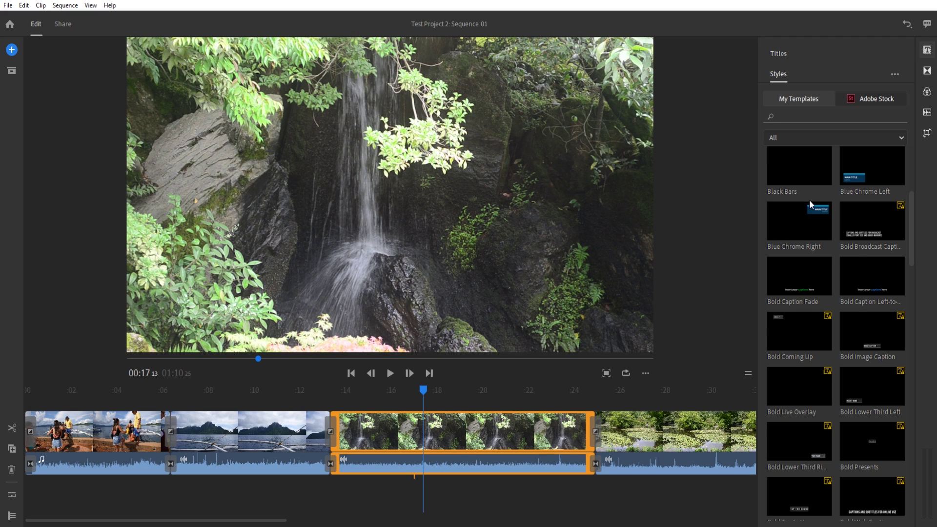
pyautogui.click(928, 112)
pyautogui.click(927, 133)
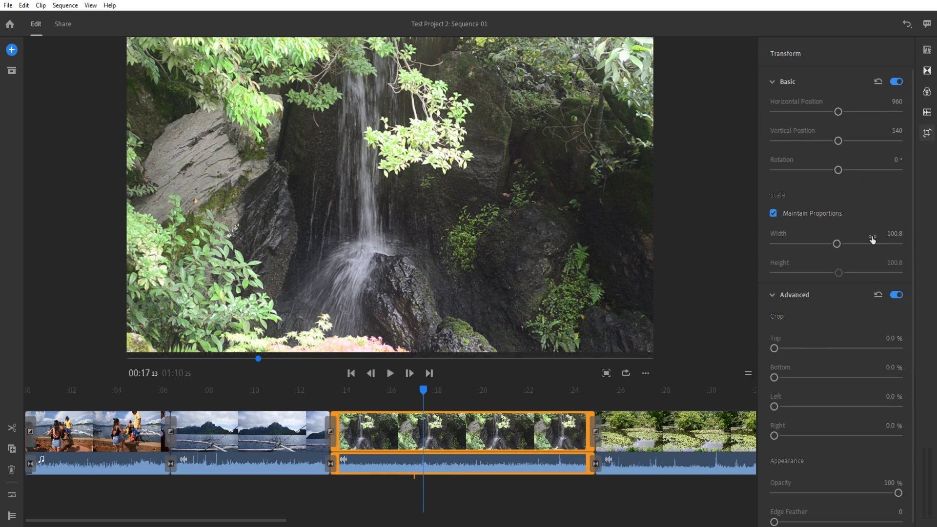
# Crop the waterfall clip by 10% at both the top and bottom, and scrub ahead to about 21 seconds to check the framing
pyautogui.scroll(-1, 830, 293)
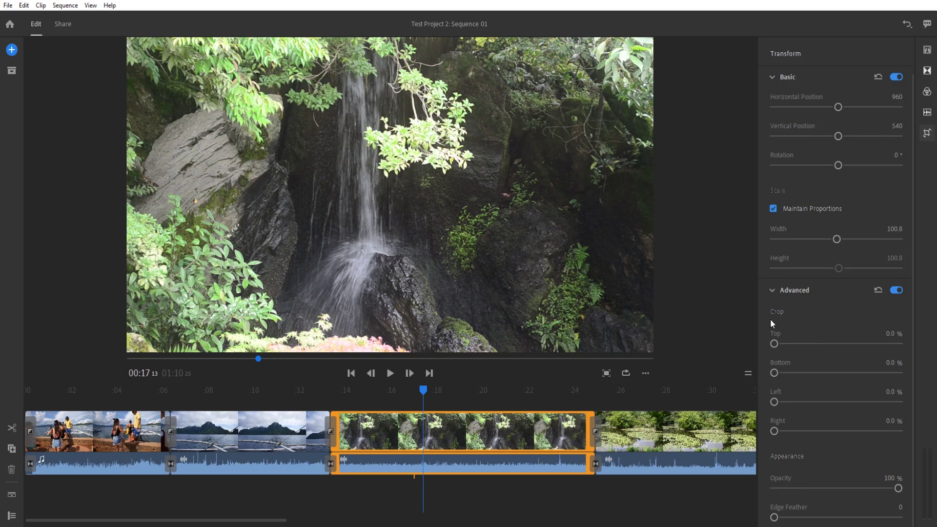
pyautogui.moveTo(777, 342); pyautogui.dragTo(791, 373)
pyautogui.click(881, 363)
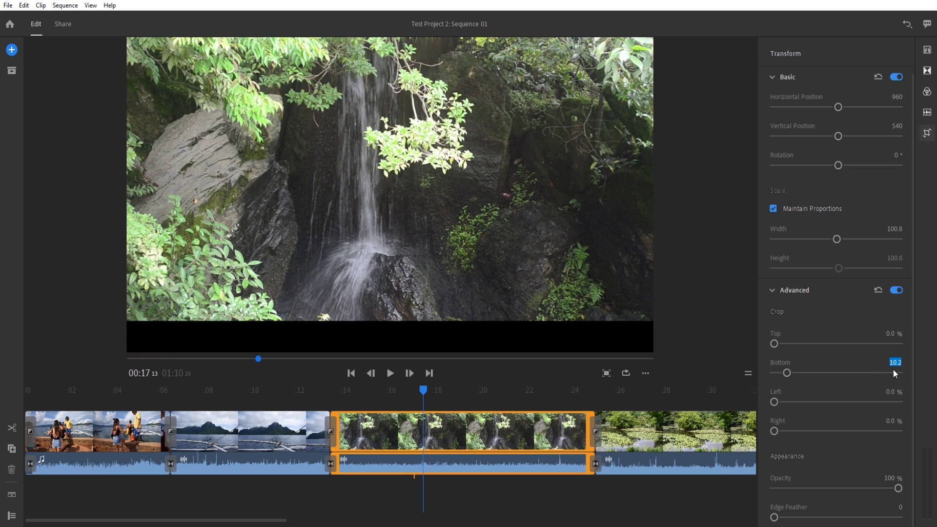
pyautogui.write('10')
pyautogui.click(887, 334)
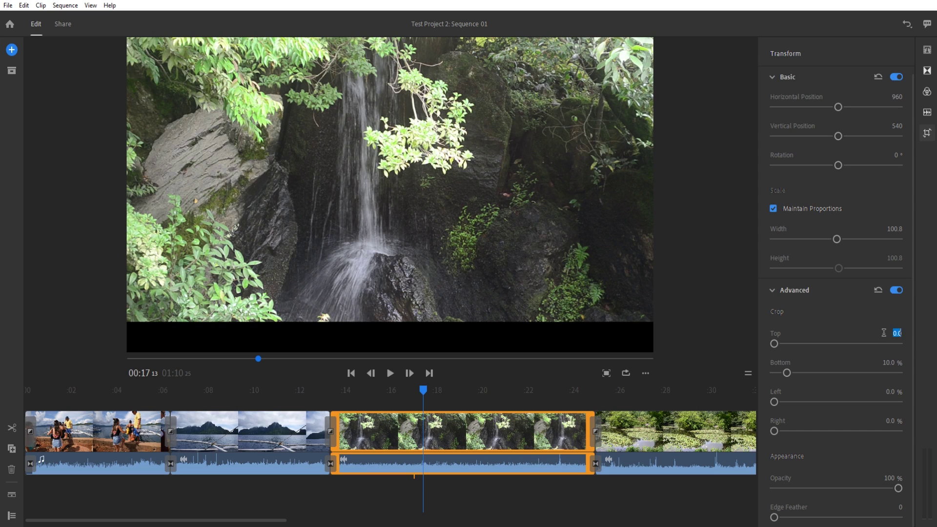
pyautogui.write('10')
pyautogui.press('Return')
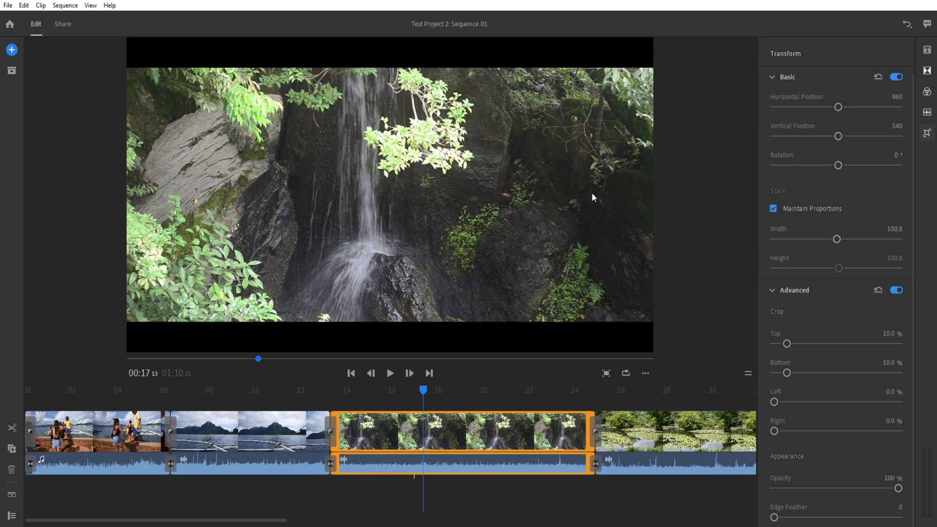
pyautogui.moveTo(428, 395); pyautogui.dragTo(514, 392)
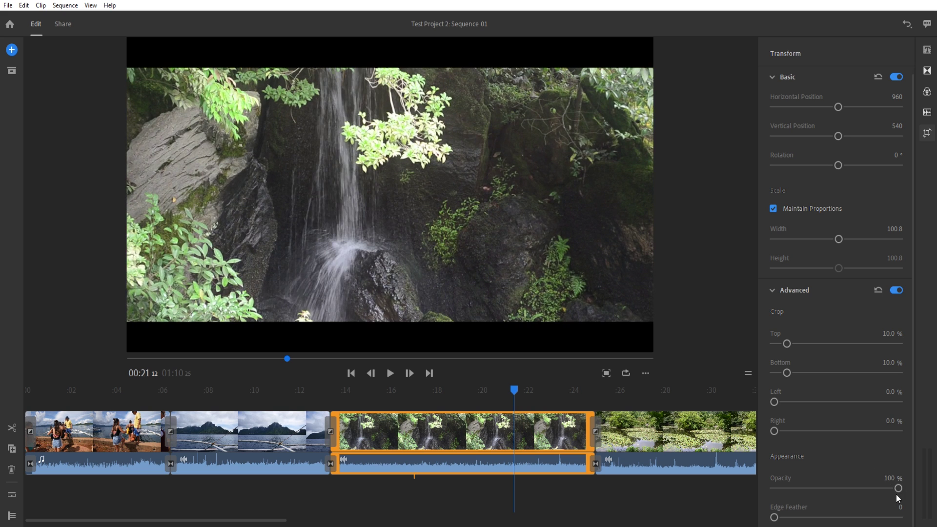
pyautogui.moveTo(896, 494)
pyautogui.mouseDown()
pyautogui.moveTo(841, 491)
pyautogui.moveTo(898, 489)
pyautogui.mouseUp()
# Open the local export settings and set the advanced preset to YouTube 1080p Full HD
pyautogui.click(62, 24)
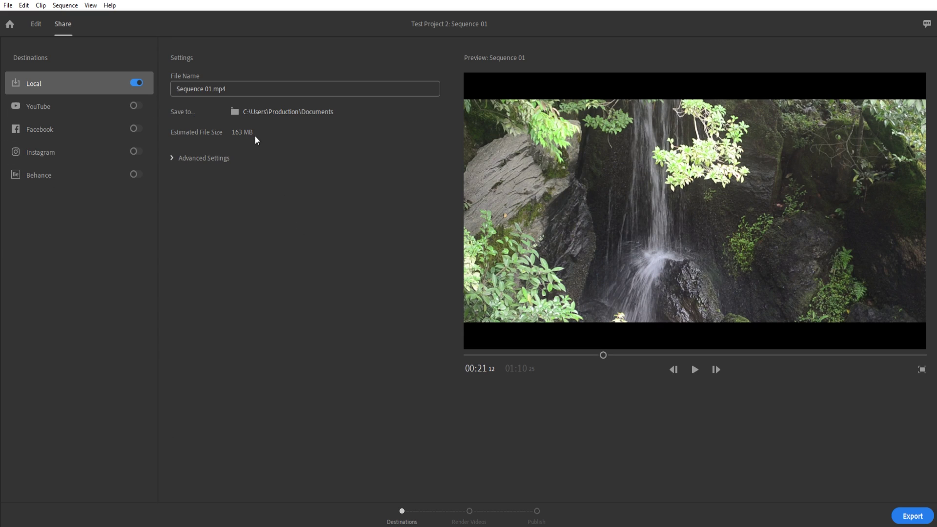
pyautogui.click(222, 159)
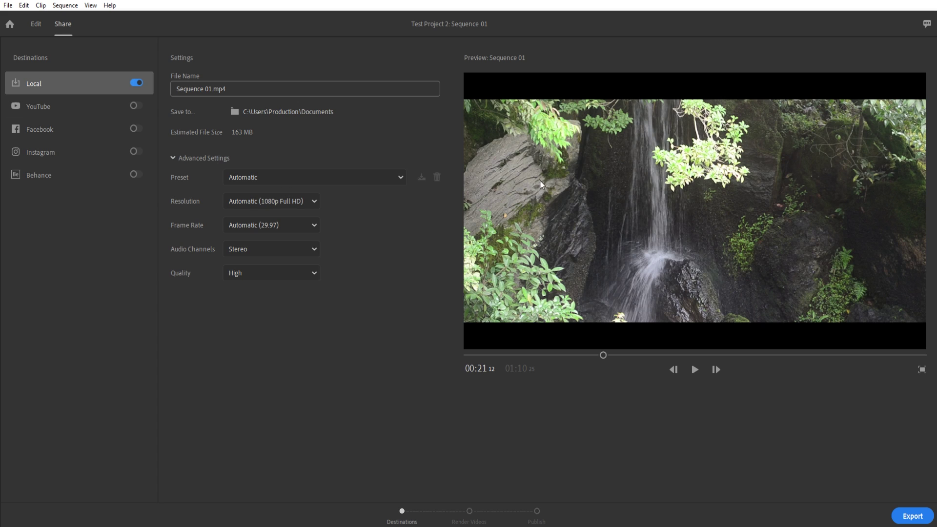
pyautogui.click(317, 179)
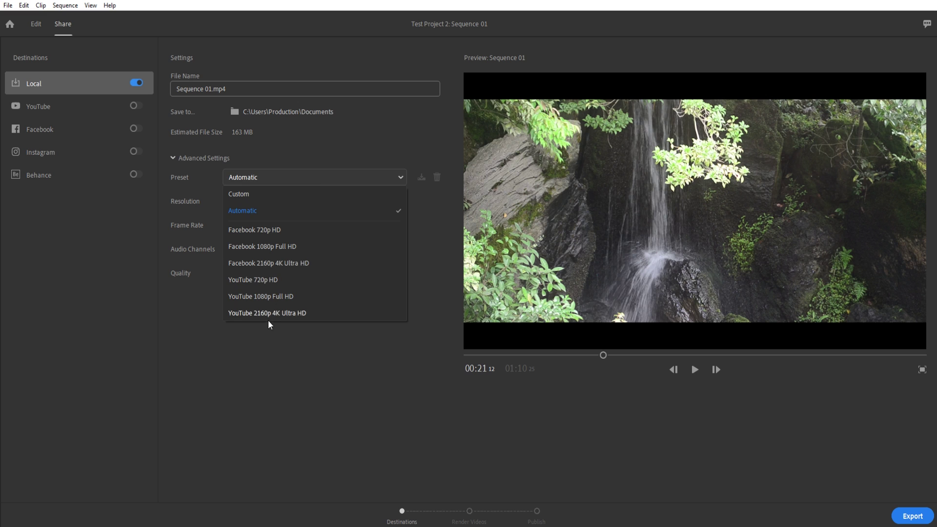
pyautogui.click(278, 297)
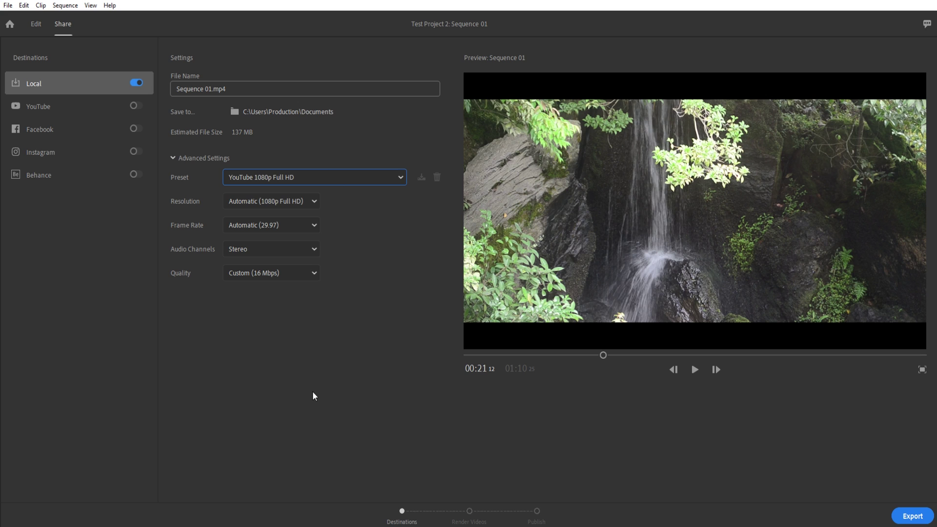
# Review the YouTube destination's advanced settings and sign-in window, and close the window without signing in
pyautogui.click(84, 102)
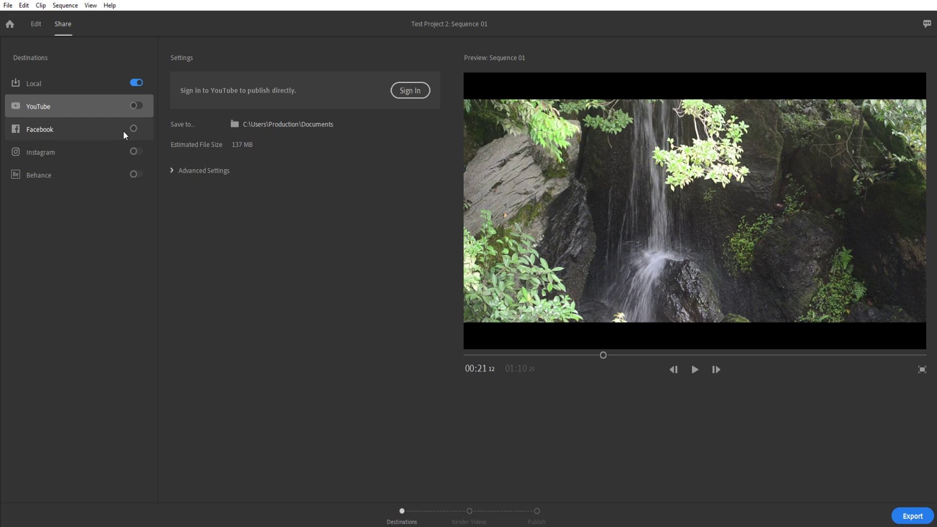
pyautogui.click(214, 171)
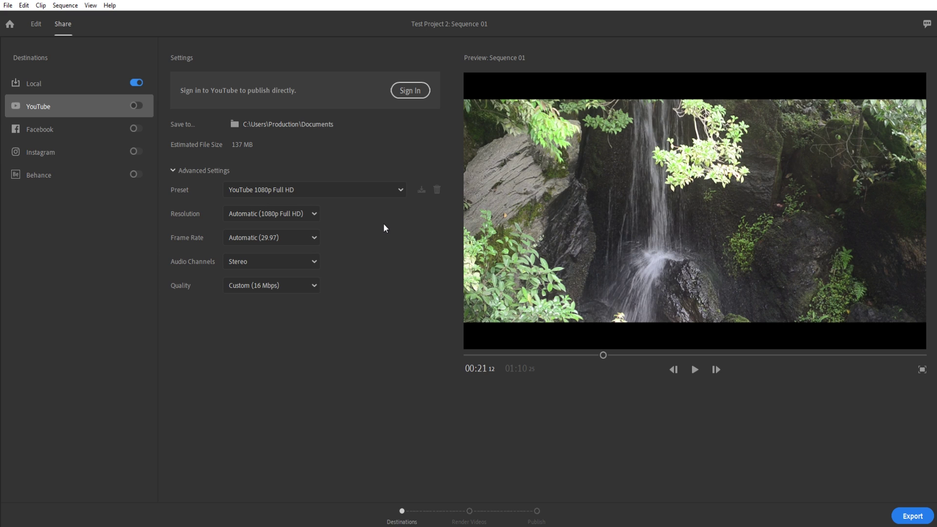
pyautogui.click(401, 92)
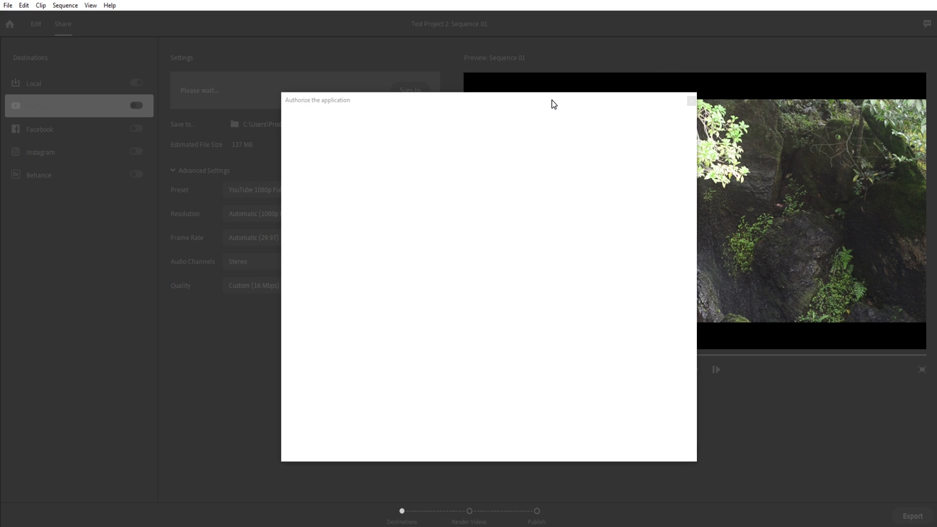
pyautogui.moveTo(554, 104); pyautogui.dragTo(548, 106)
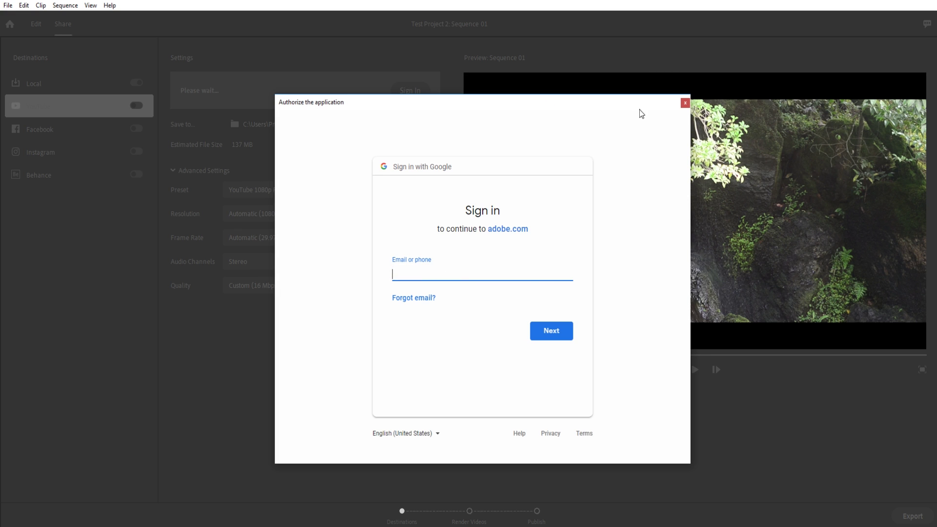
pyautogui.click(685, 103)
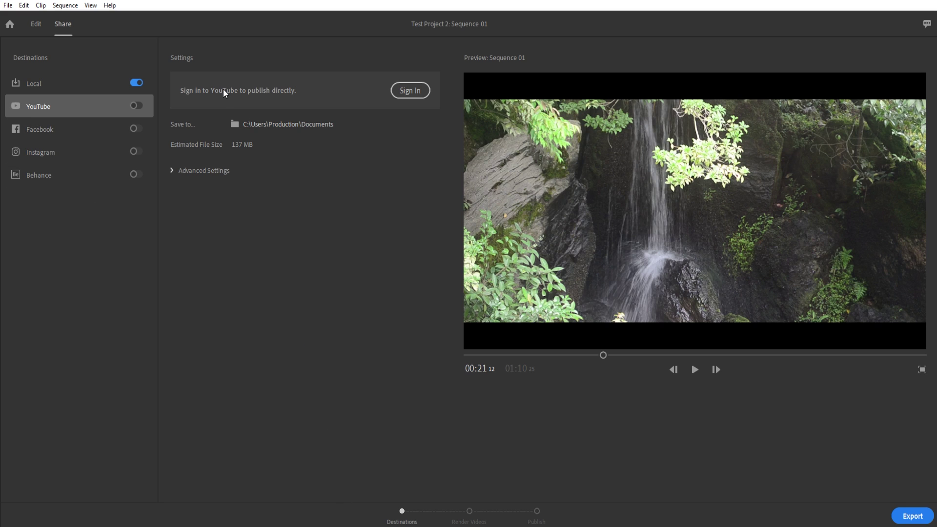
# Look through the Facebook, Instagram and Behance publishing destinations, and return to the Local destination
pyautogui.click(57, 128)
pyautogui.click(60, 150)
pyautogui.click(62, 175)
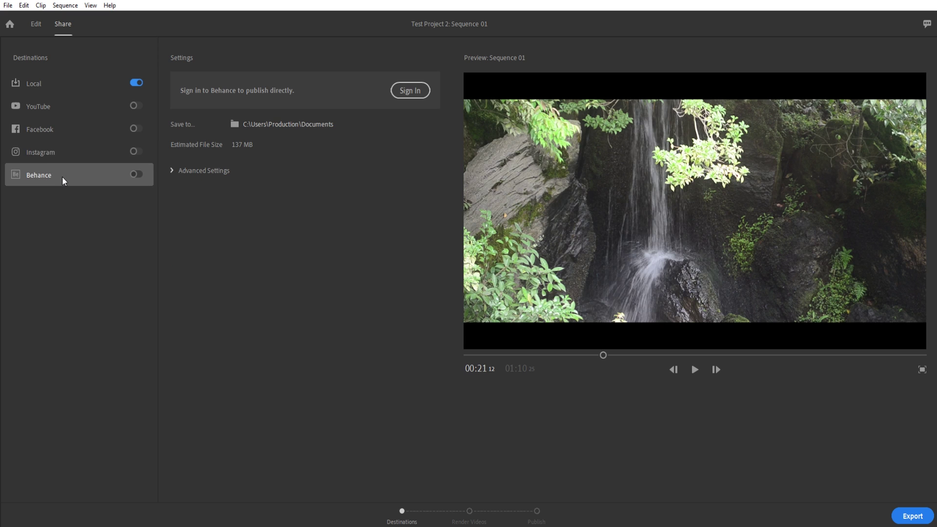
pyautogui.click(64, 88)
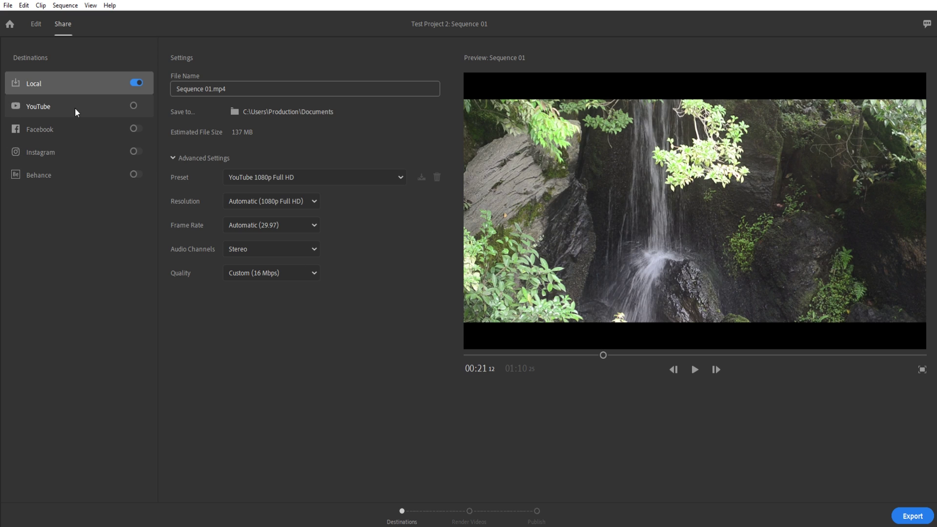
# Start exporting Sequence 01.mp4 to the local destination, and cancel the render
pyautogui.click(921, 517)
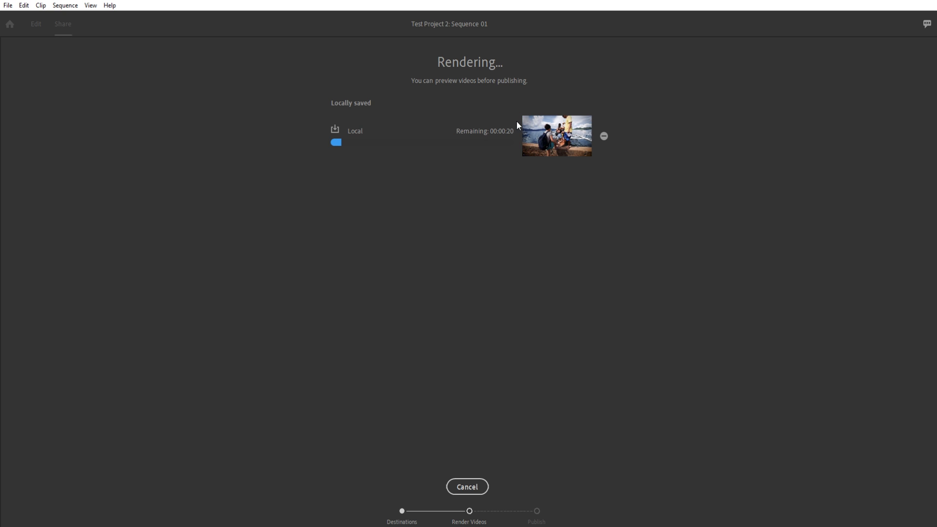
pyautogui.click(462, 488)
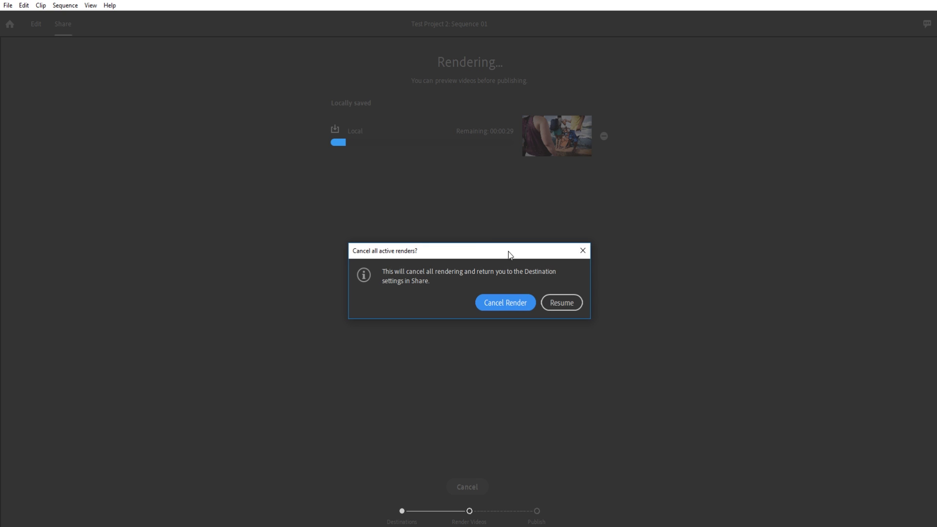
pyautogui.click(488, 301)
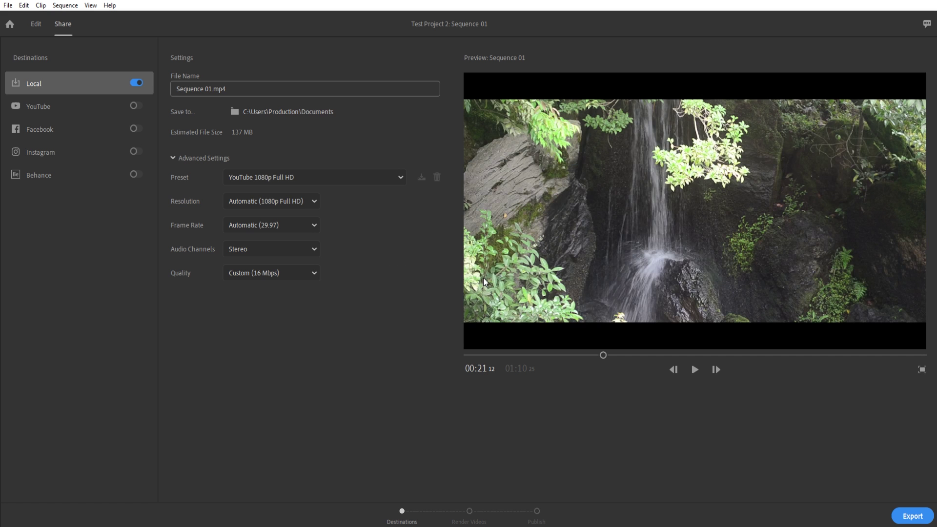